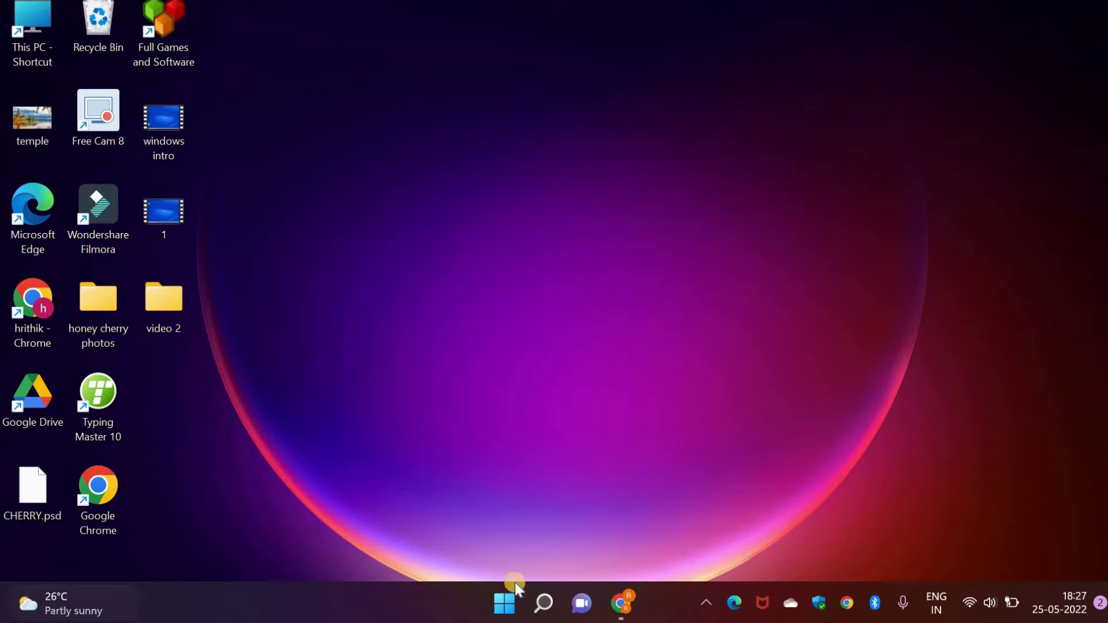
Step: Restore the Chrome window showing the Google homepage from its taskbar preview
click(635, 606)
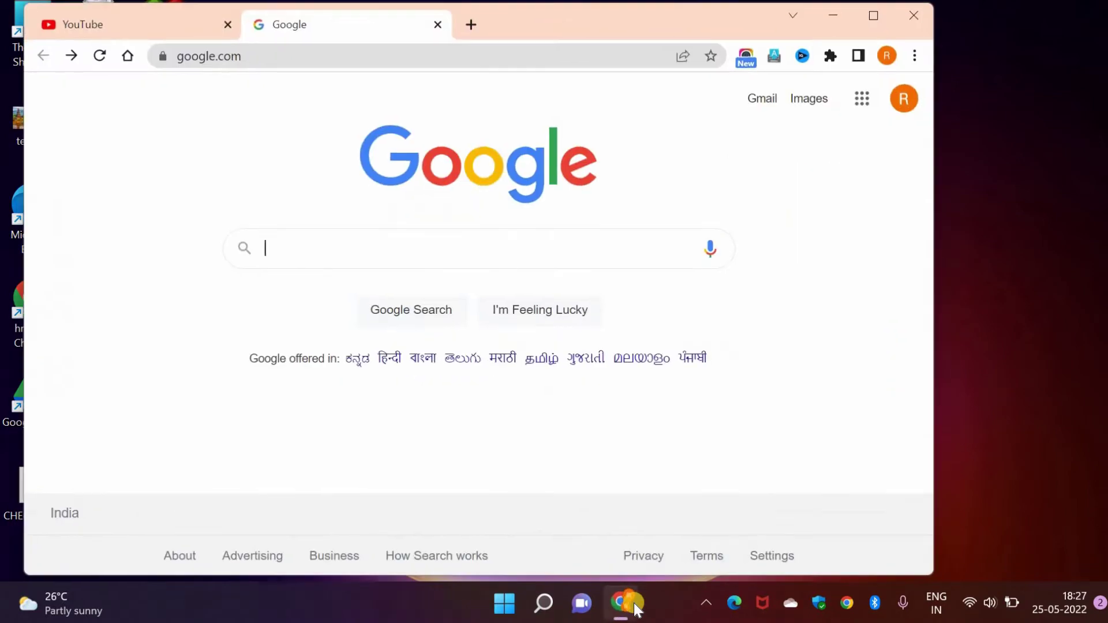
Step: Maximize Chrome and run a Google search for 'kagapa'
click(873, 16)
text(n)
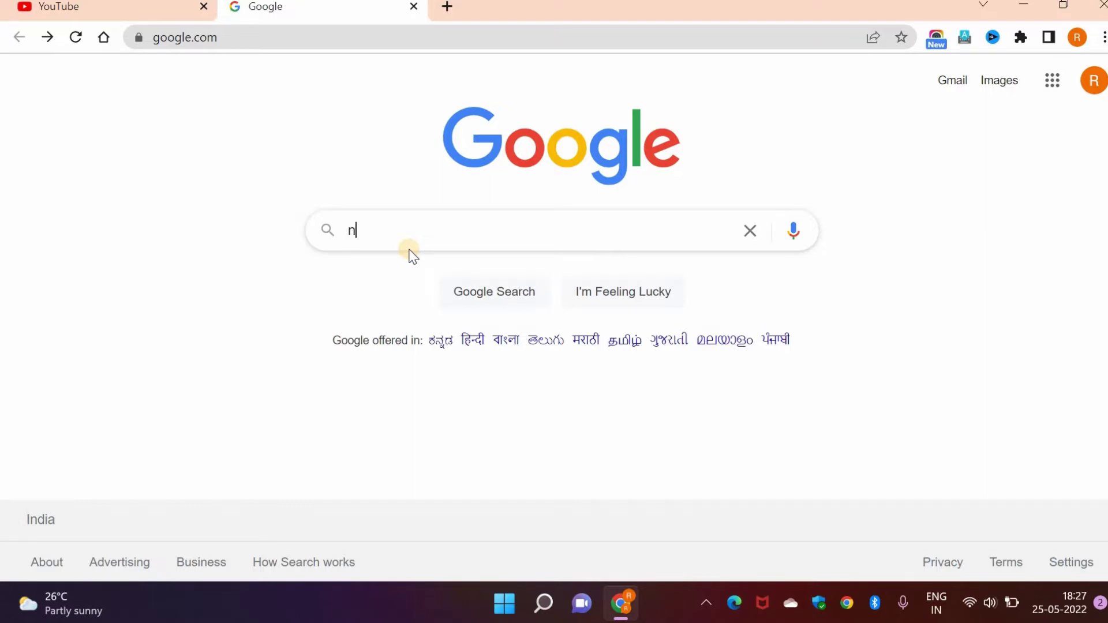
text(udi)
key(BackSpace)
key(BackSpace)
key(BackSpace)
key(BackSpace)
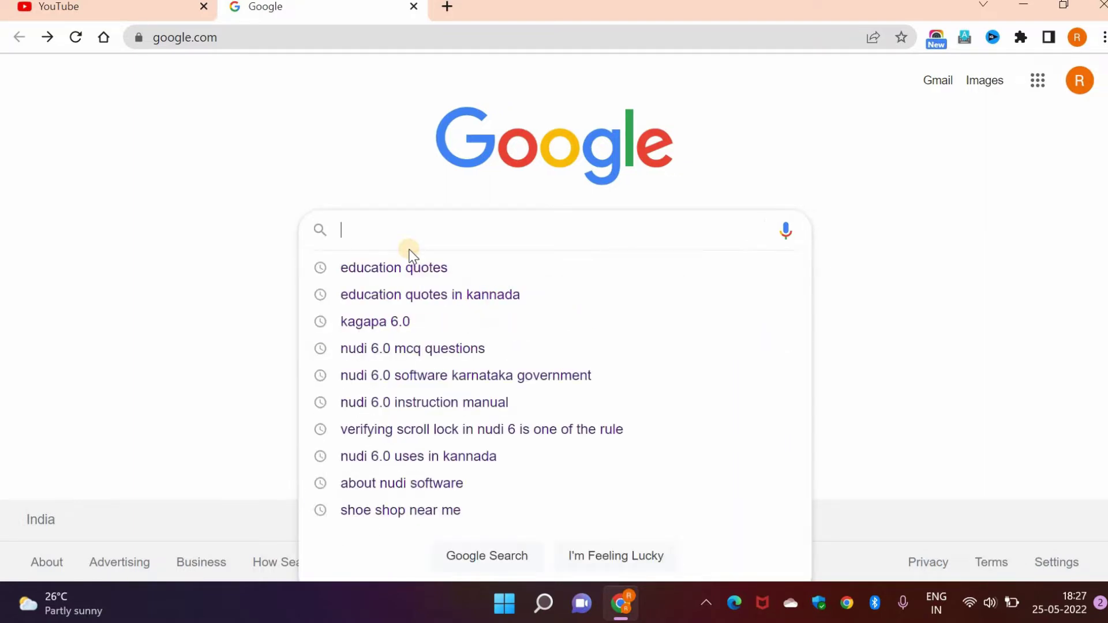
text(k)
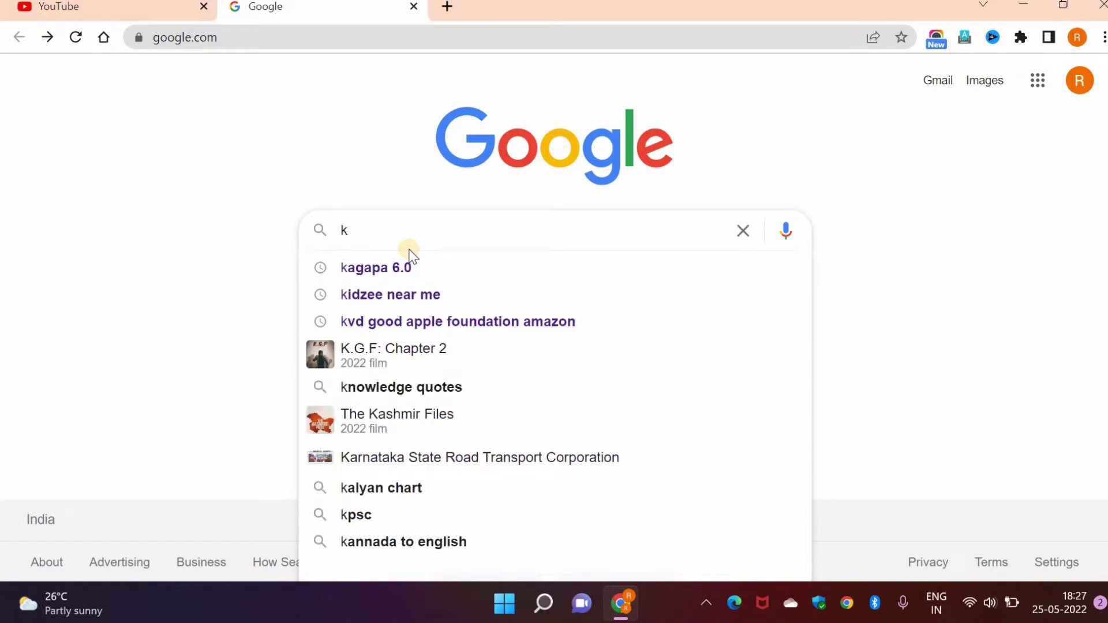
text(aga)
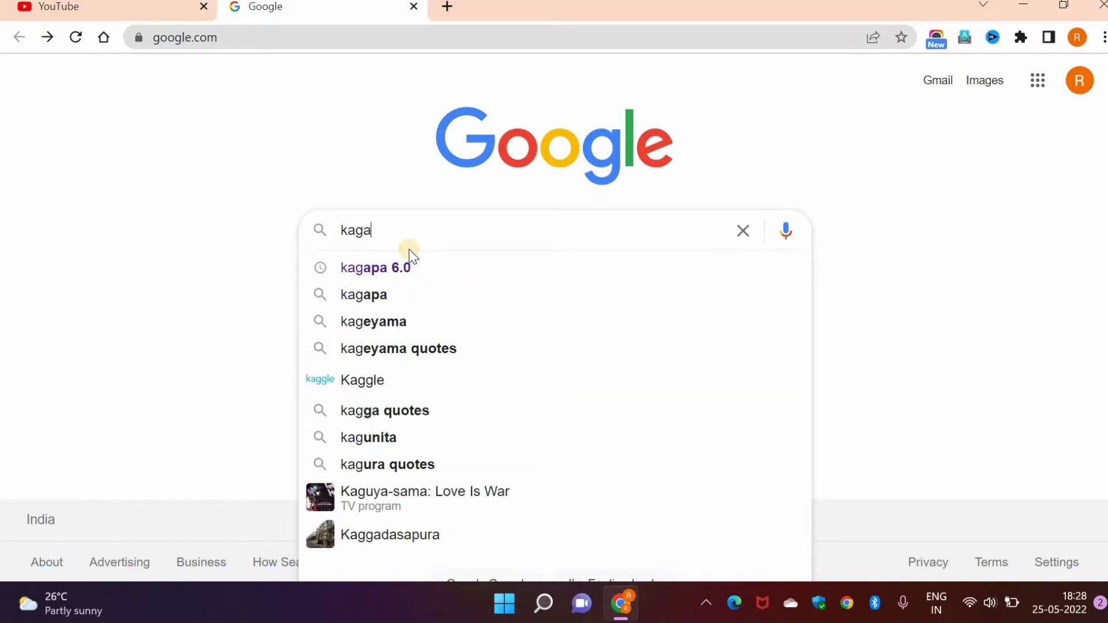
text(pa)
key(Return)
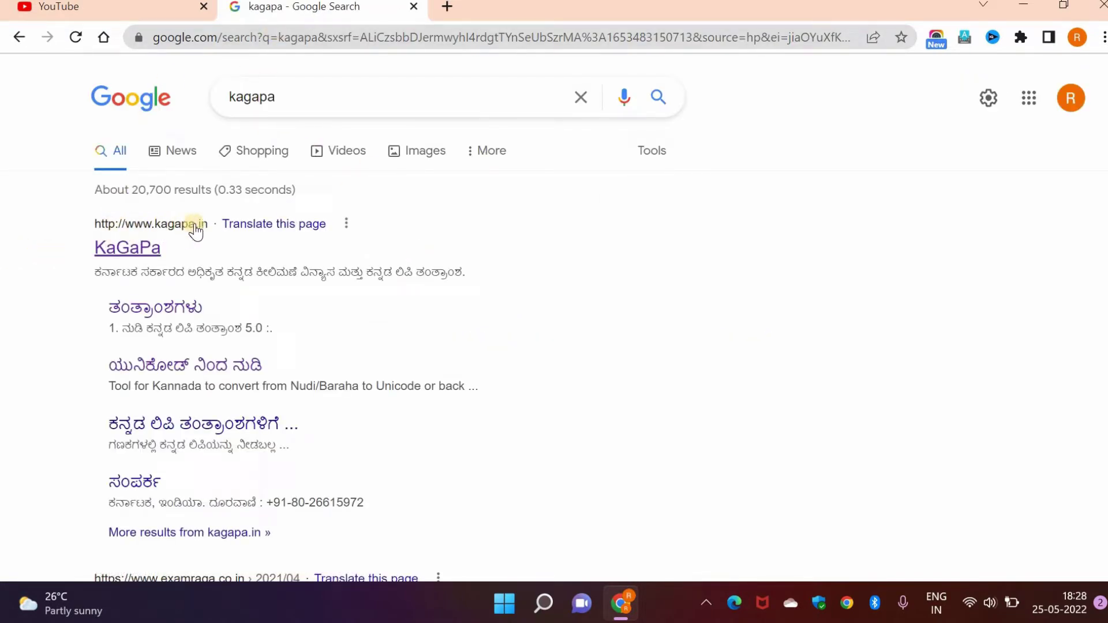
Step: Open the KaGaPa Kannada page (kagapa.in/kannada/) from the results, then add a blank tab
click(163, 229)
click(141, 248)
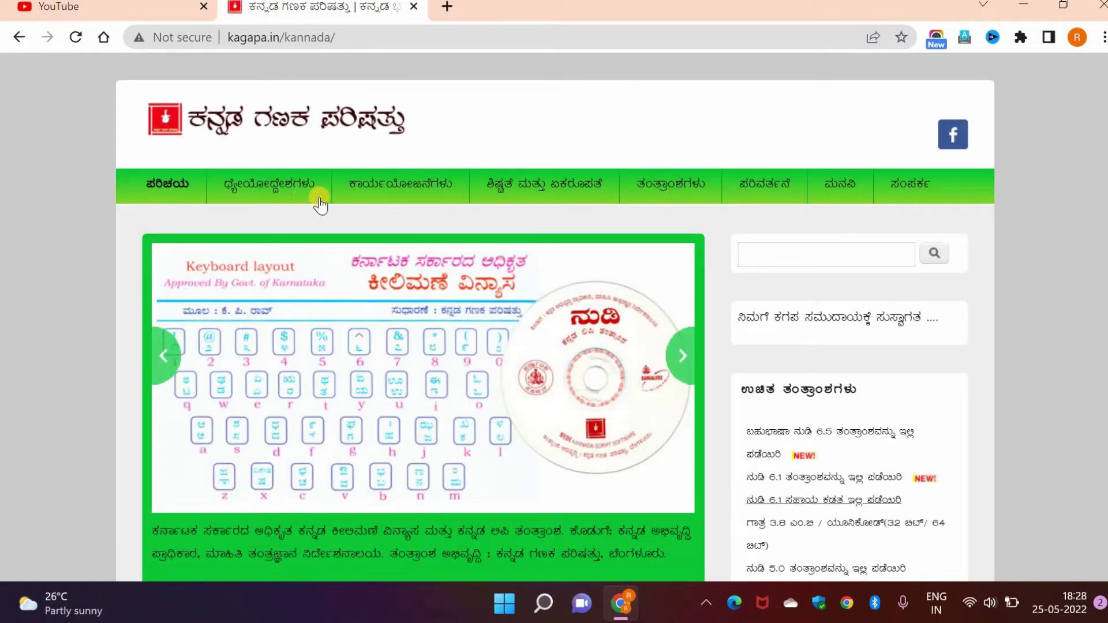
scroll(664, 405, down, 5)
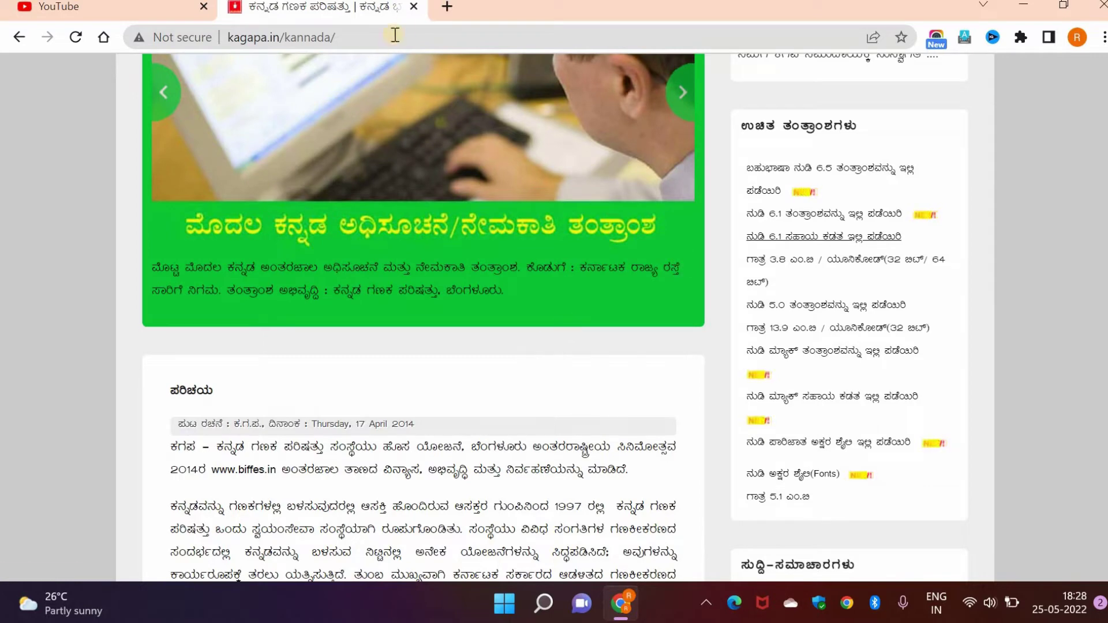
click(446, 7)
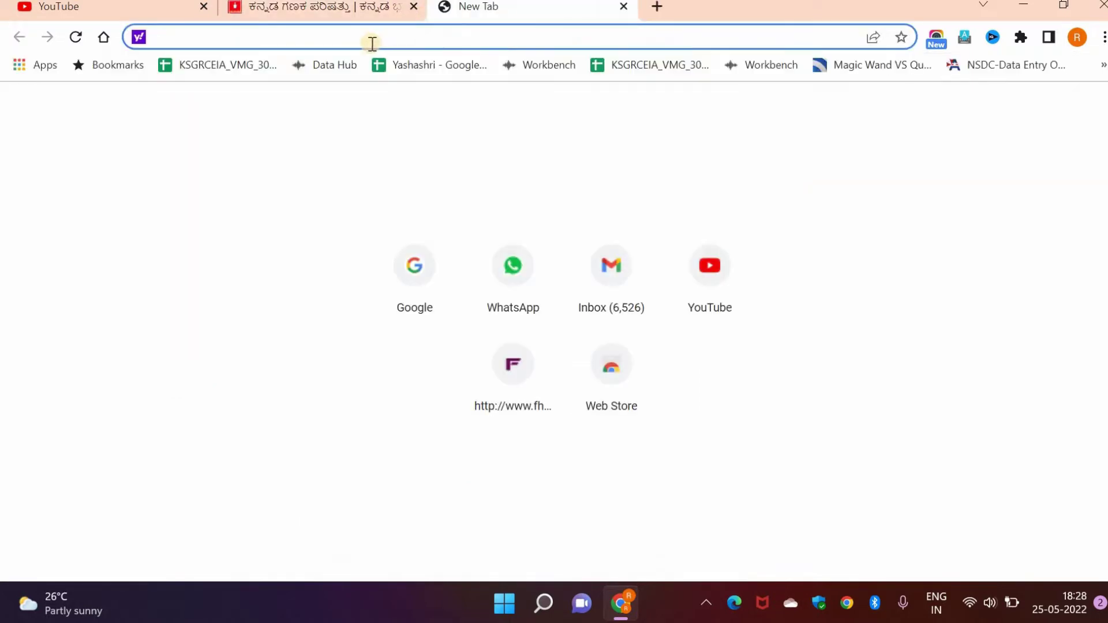
Step: Load google.com in the new tab and search for 'nudi 6.0 download'
text(www.google.com)
key(Return)
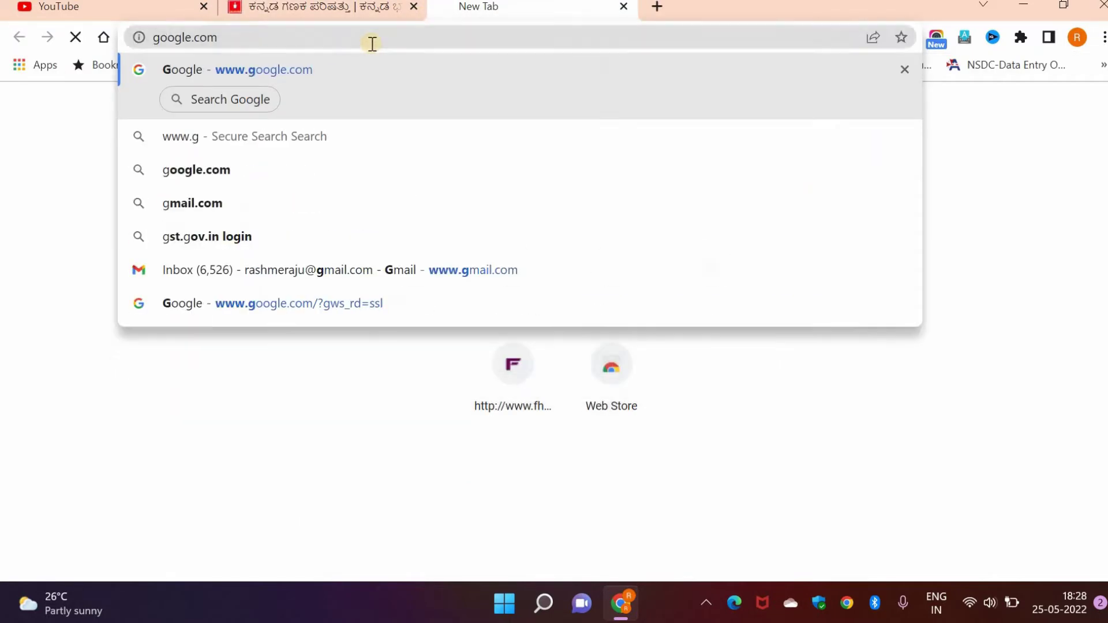
text(nudi )
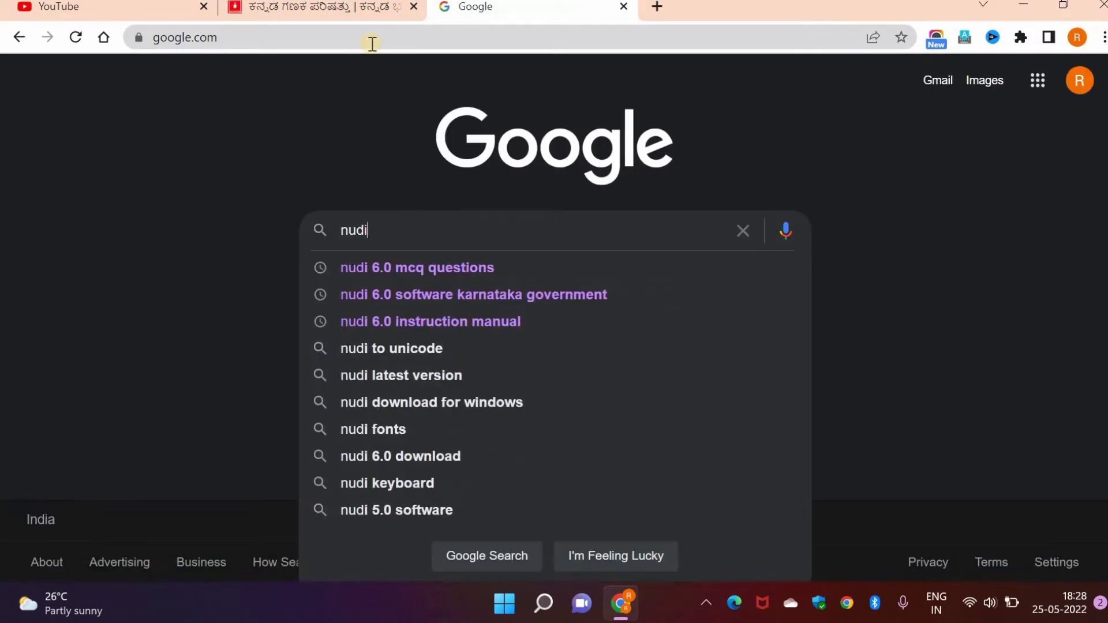
text(6.0)
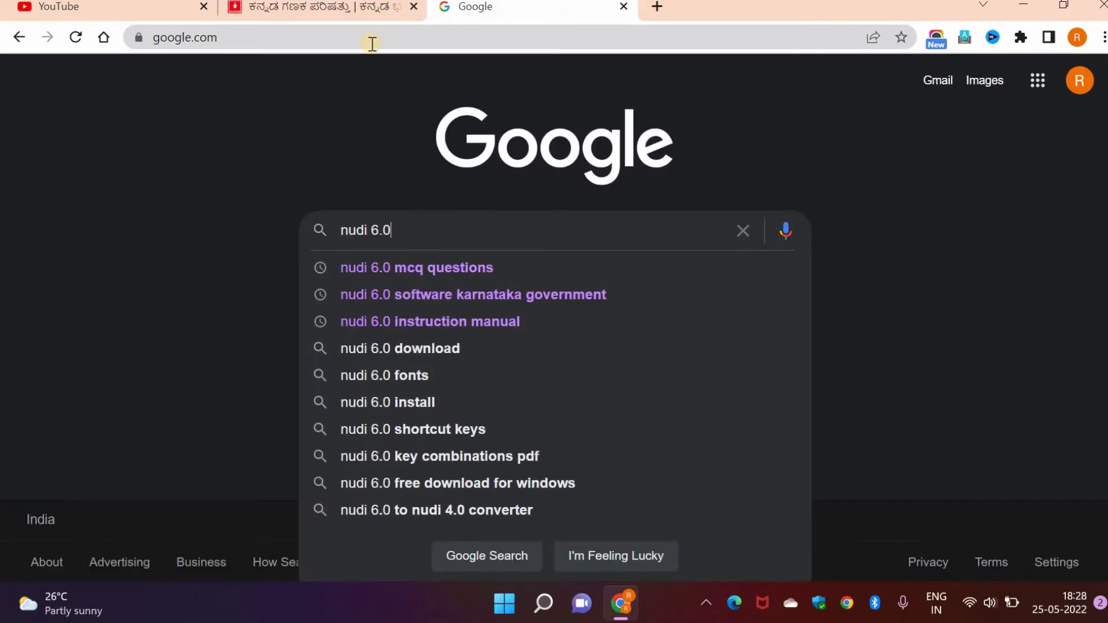
text( down)
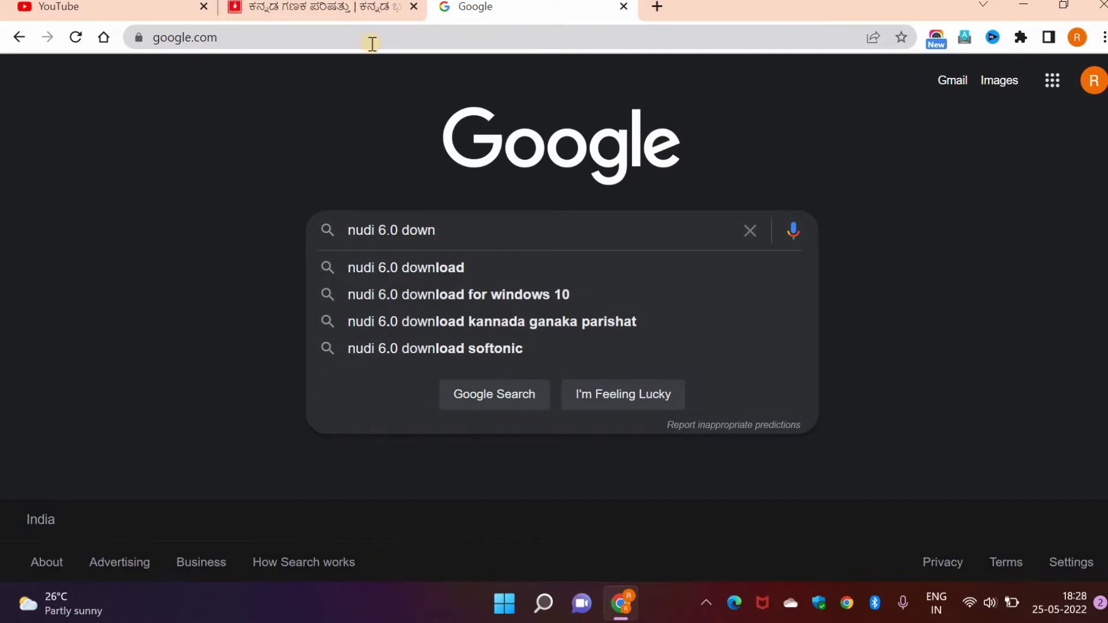
key(Down)
key(Return)
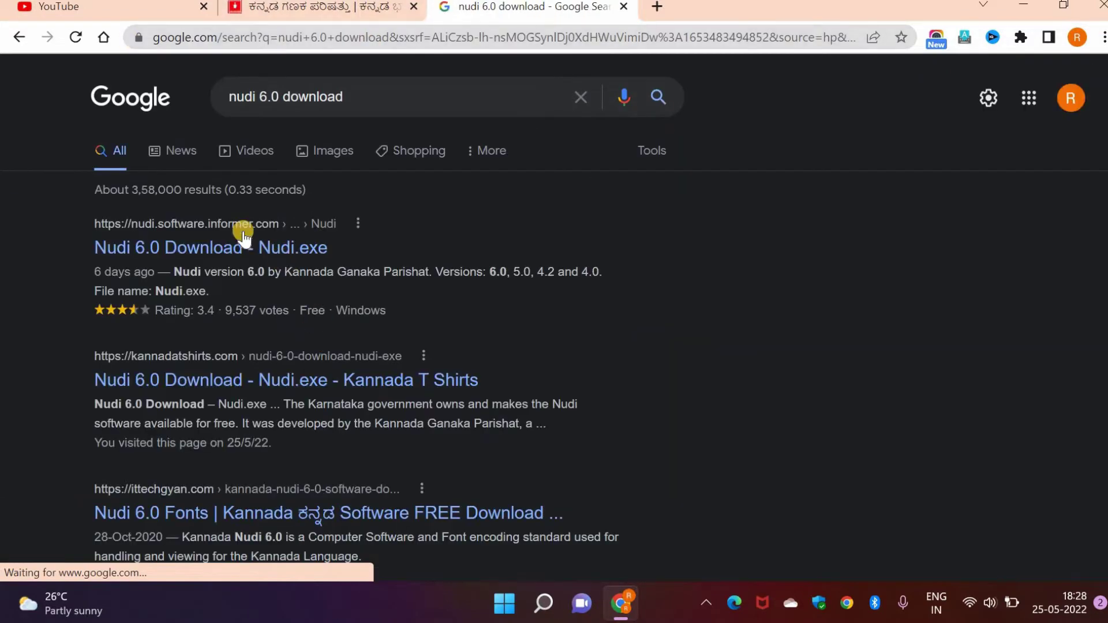
Step: Browse the Nudi 6.0 Software 2022 download result, then return to the kagapa.in tab
scroll(203, 300, down, 4)
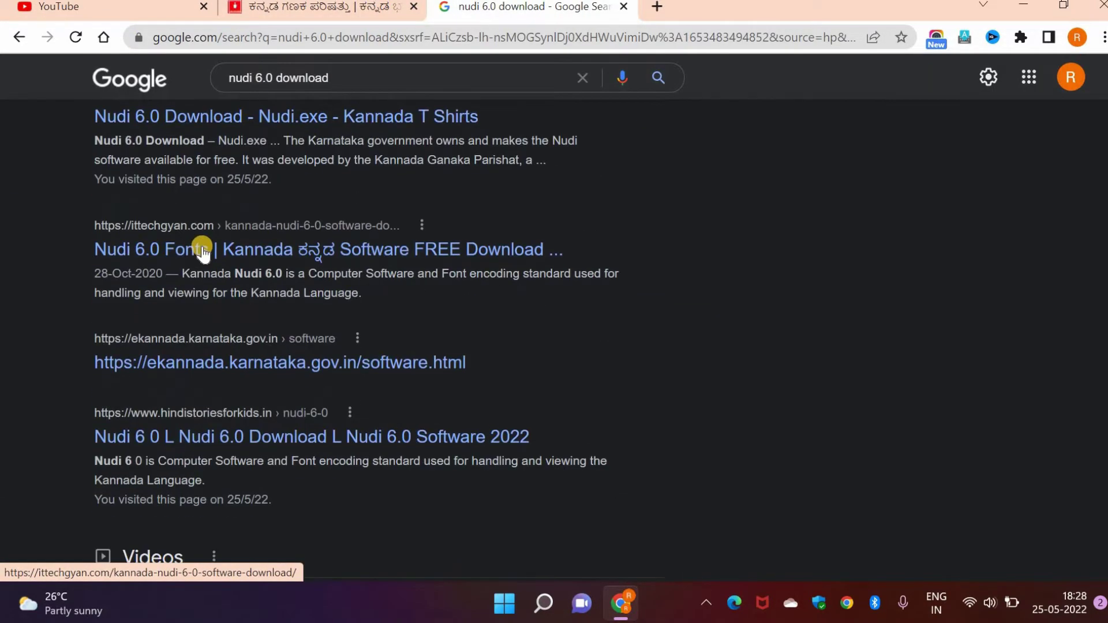
click(269, 449)
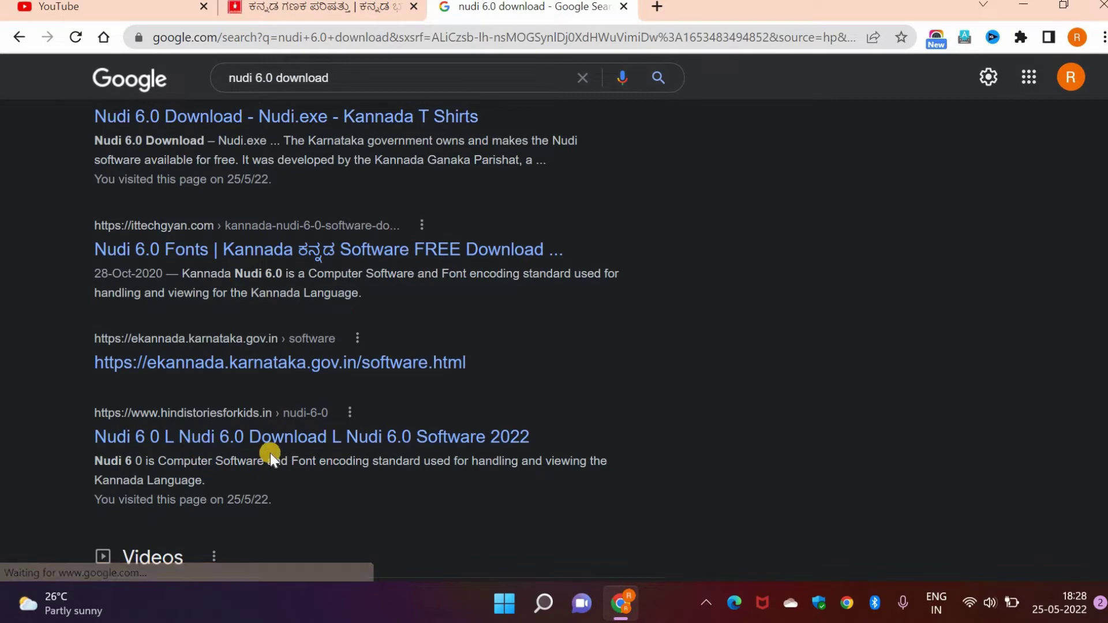
scroll(270, 453, down, 5)
scroll(277, 454, down, 5)
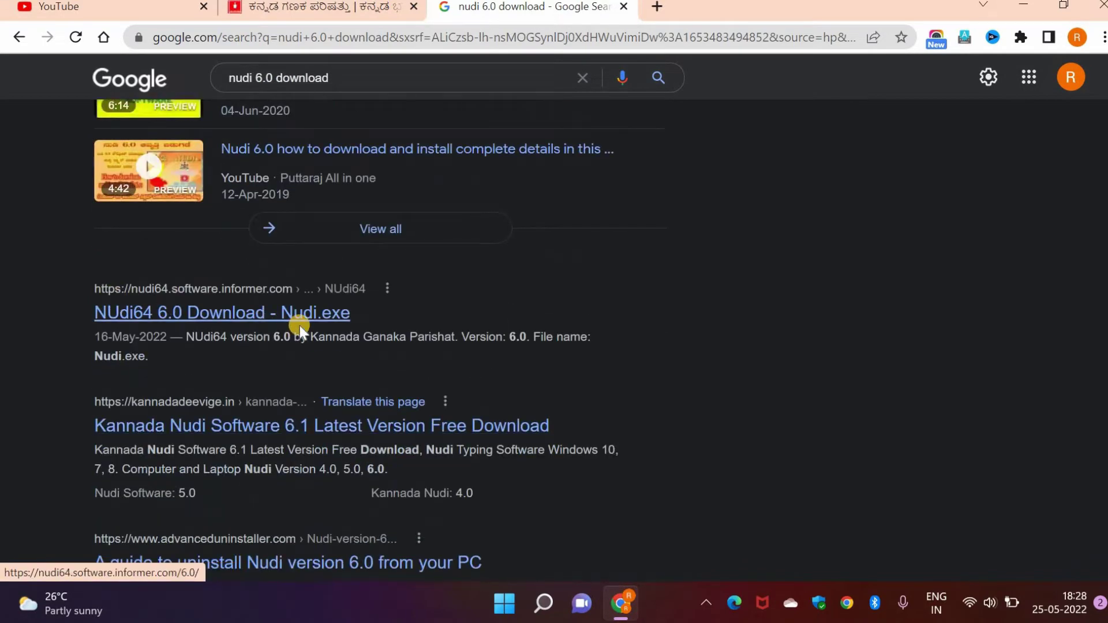
click(316, 8)
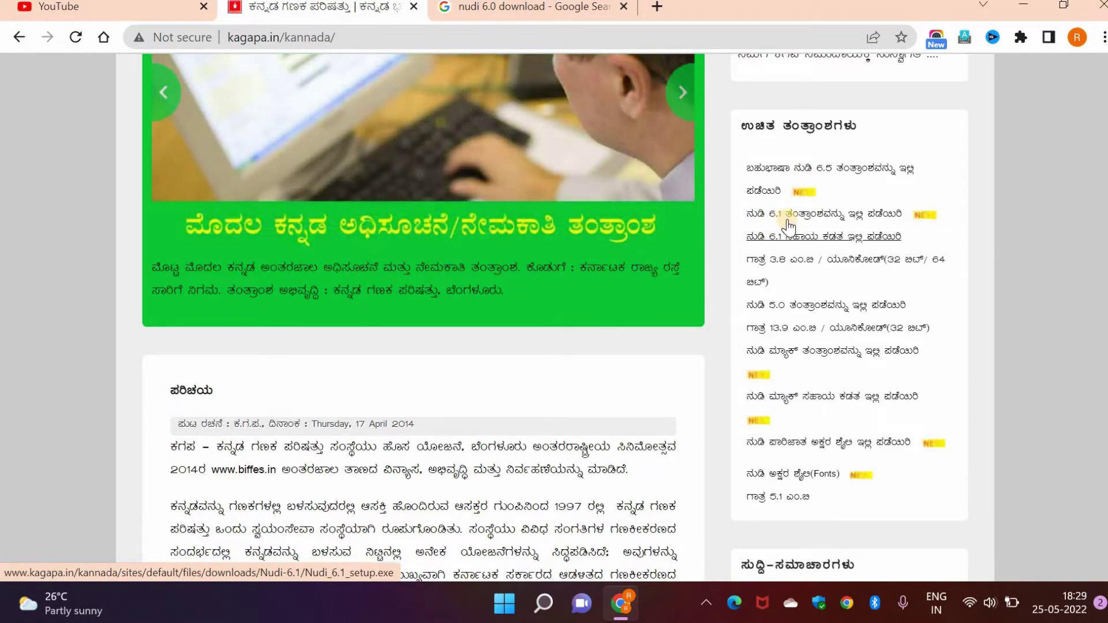
Step: Turn on Magnifier and scroll the KaGaPa page to the free Nudi 6.5 download link
key(super+plus)
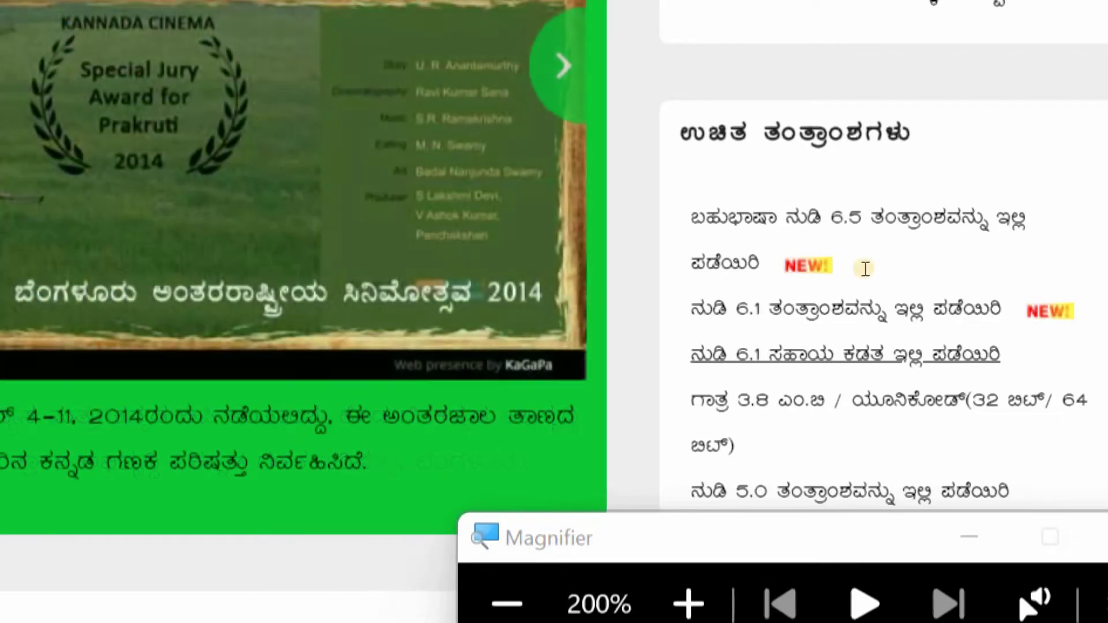
scroll(849, 254, down, 2)
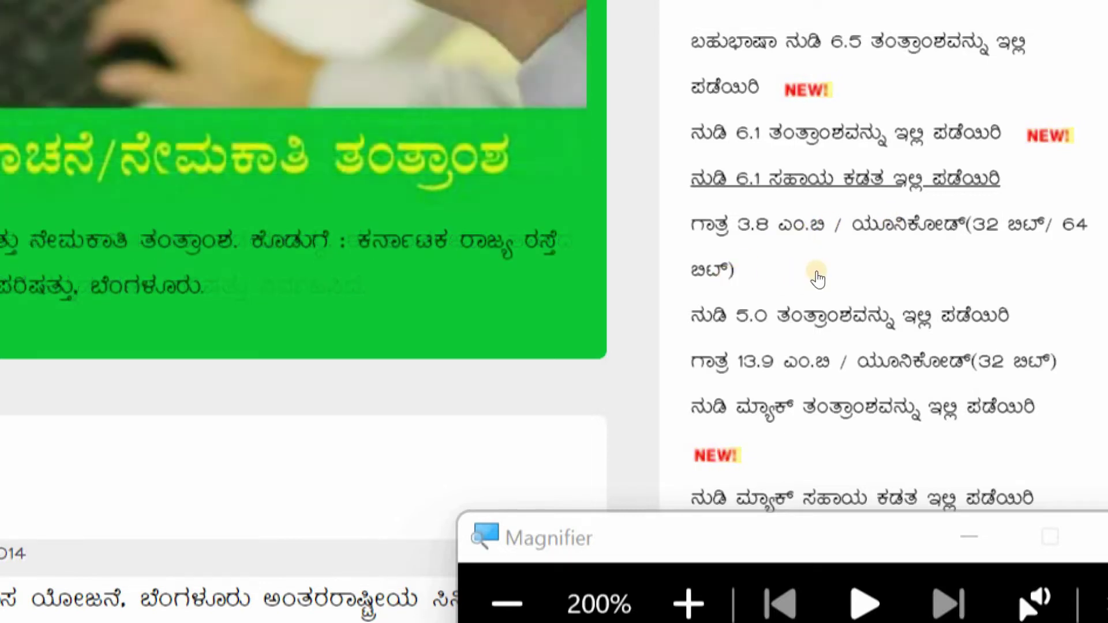
scroll(817, 271, up, 2)
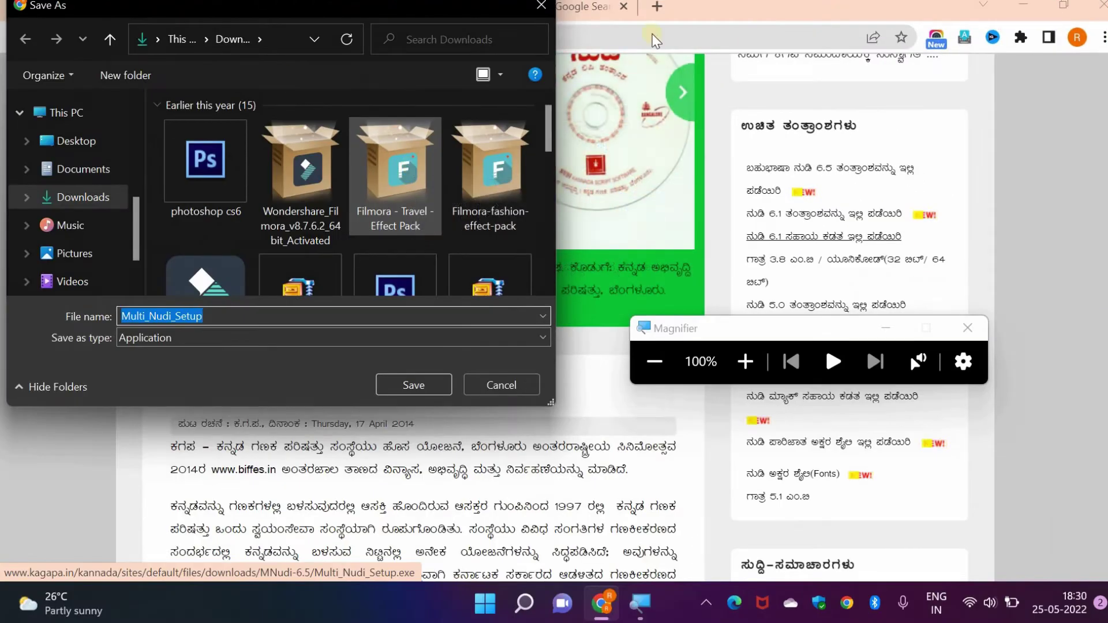
Step: Save Multi_Nudi_Setup.exe to the Downloads folder and close McAfee's dangerous-download alert
click(477, 385)
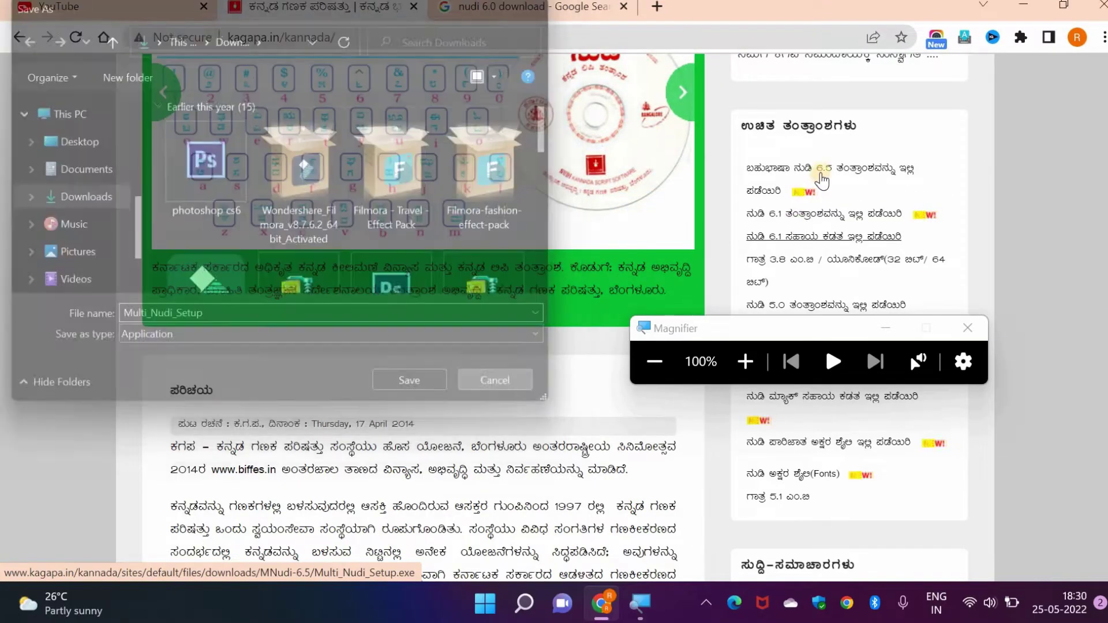
click(616, 119)
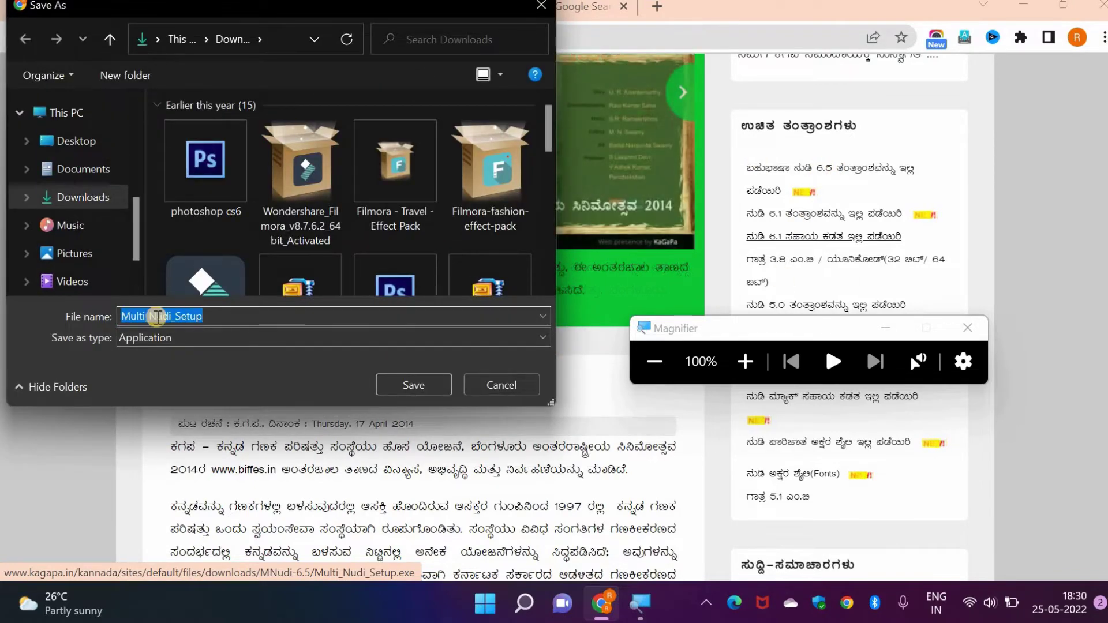
click(409, 387)
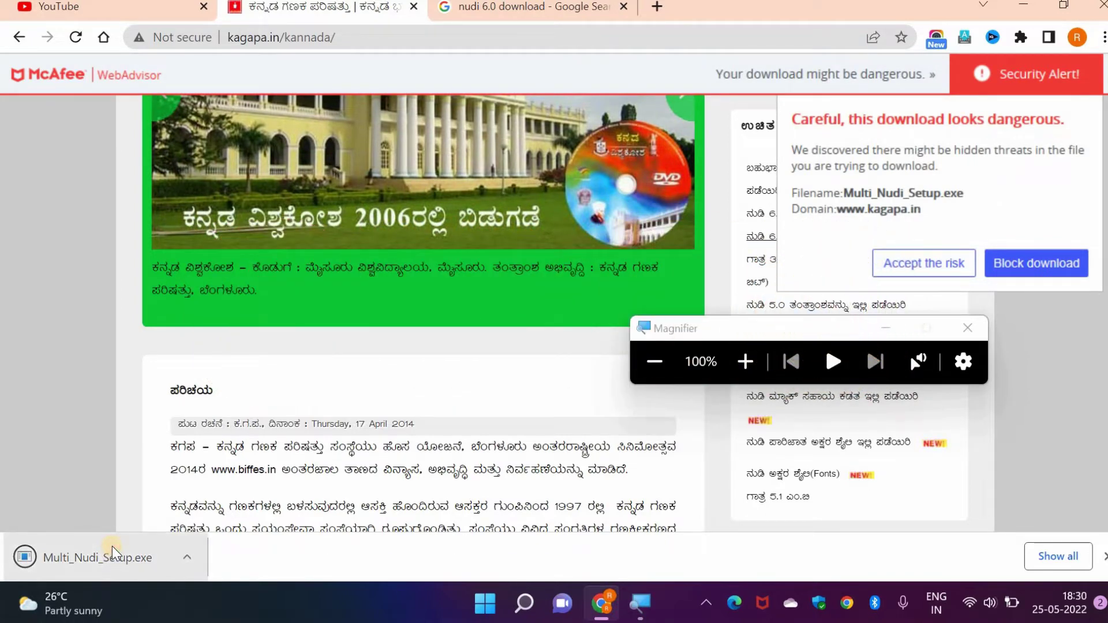
click(646, 606)
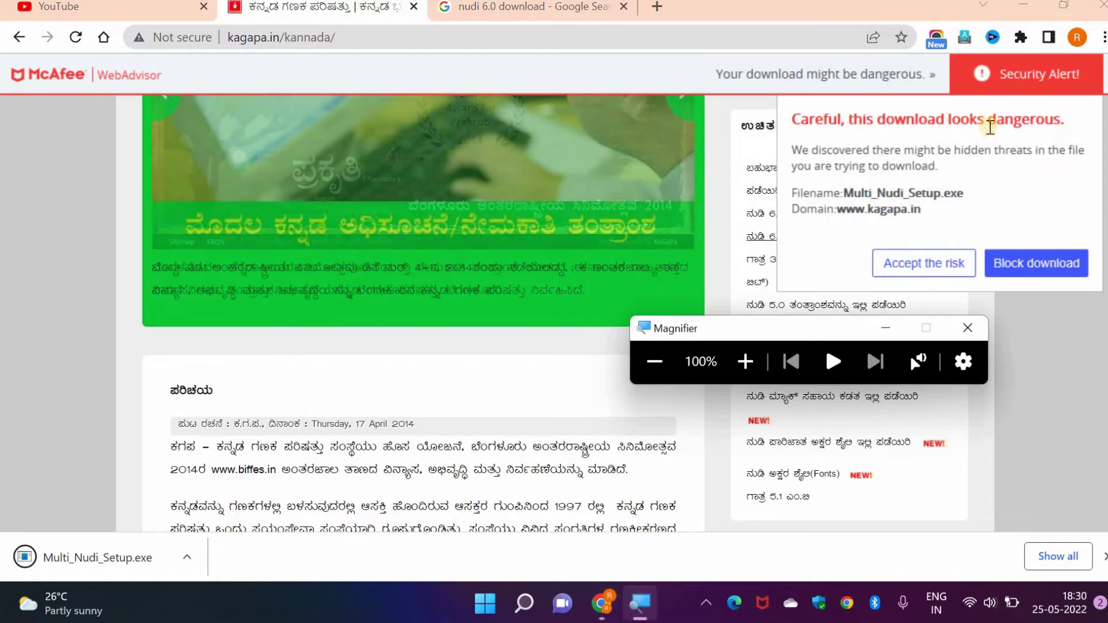
click(949, 265)
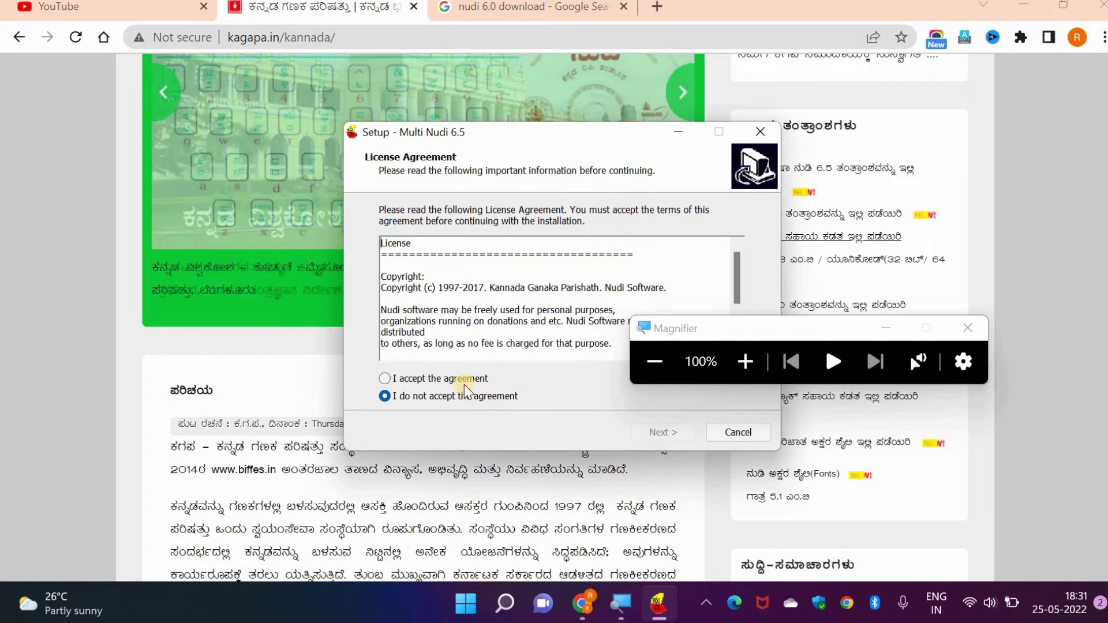
Step: Accept the licence, keep the default location and Start Menu folder, and tick 'Create a desktop shortcut'
click(467, 380)
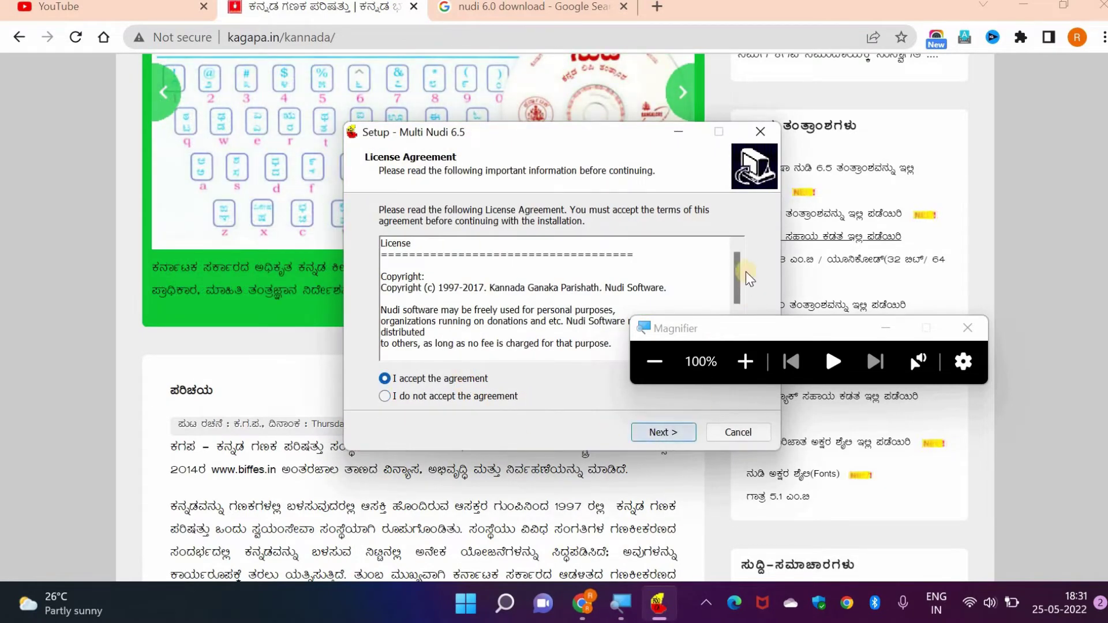
scroll(736, 289, down, 3)
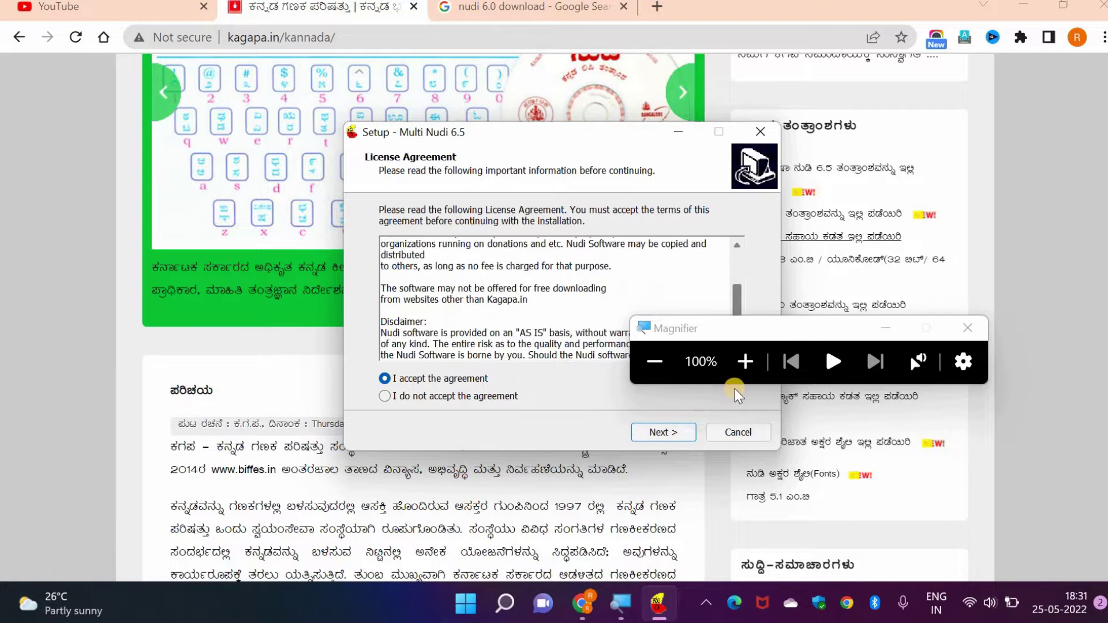
click(664, 433)
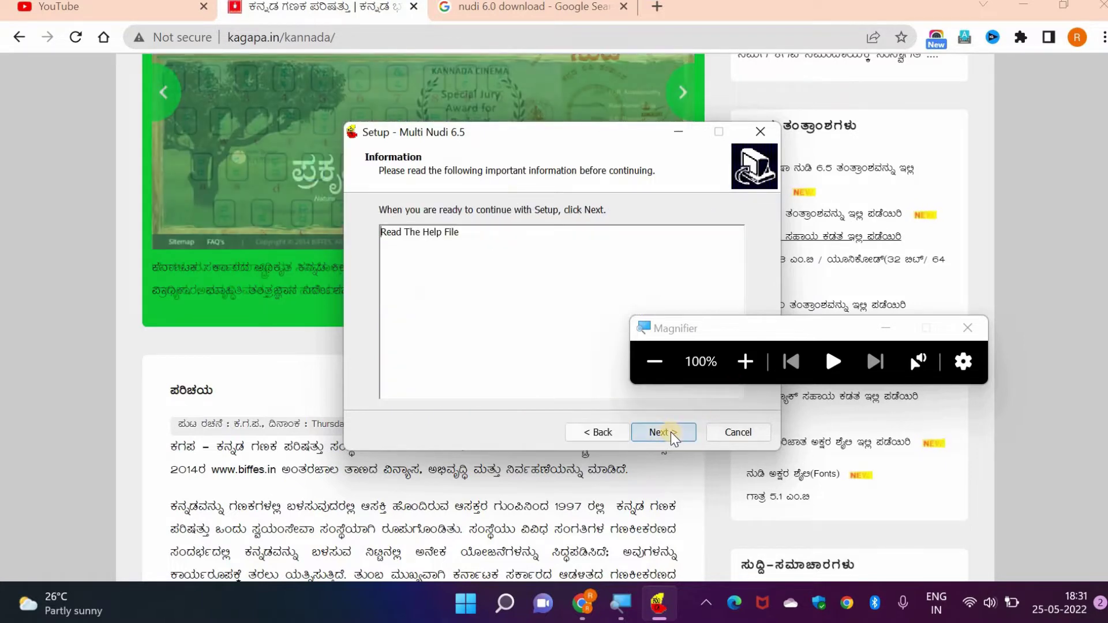
click(663, 433)
click(672, 434)
click(672, 434)
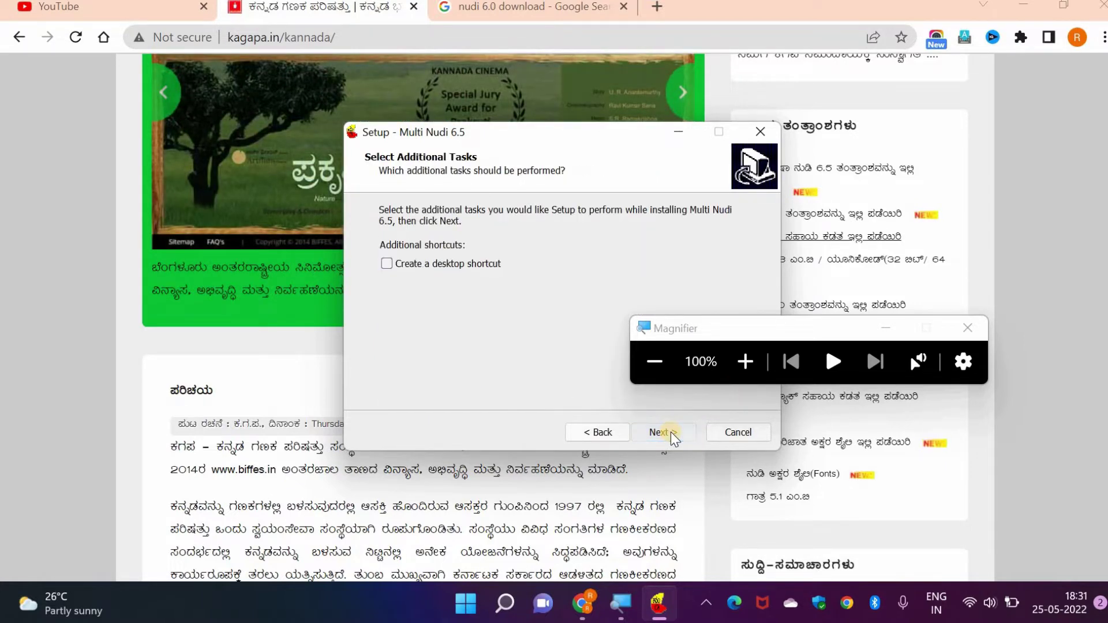
click(425, 267)
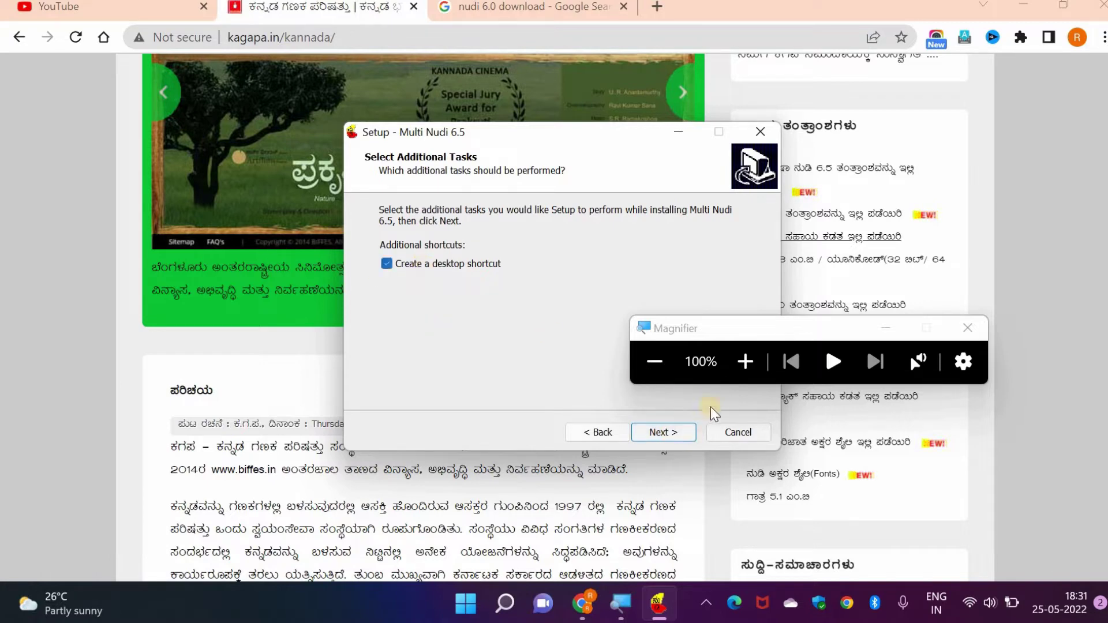
Step: Install Multi Nudi 6.5 and finish setup to launch the editor
click(669, 433)
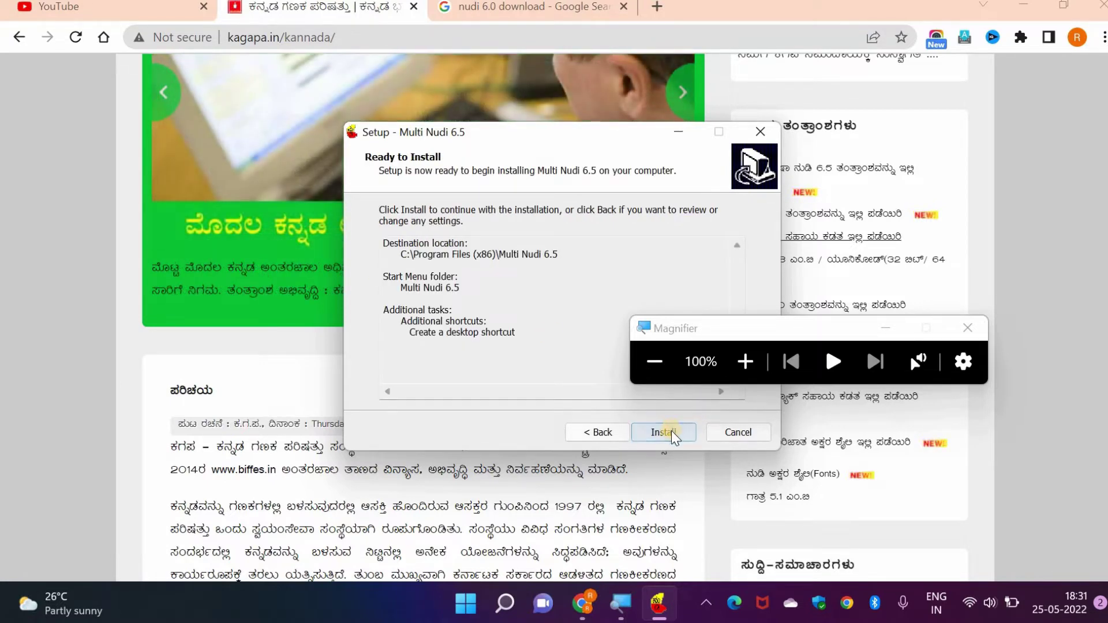
click(673, 434)
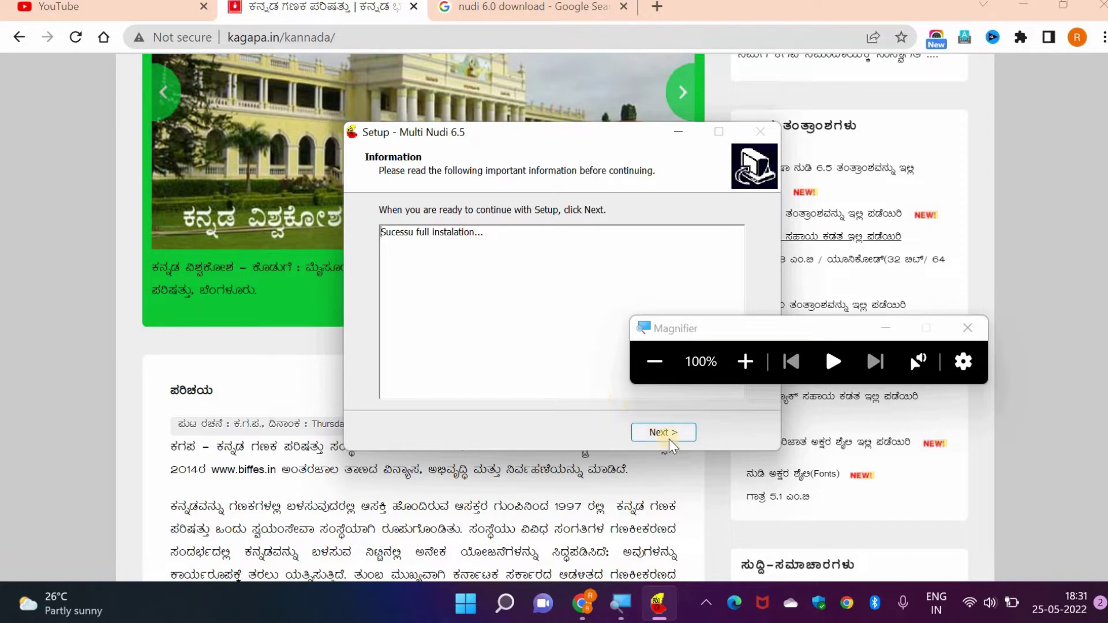
drag(792, 341, 1107, 560)
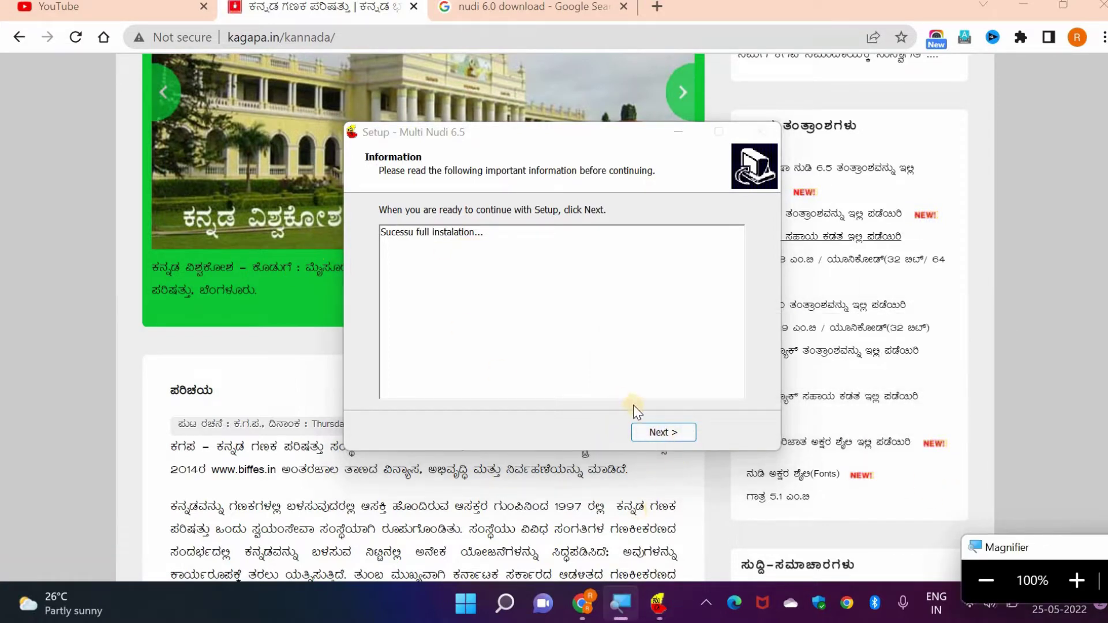
click(654, 432)
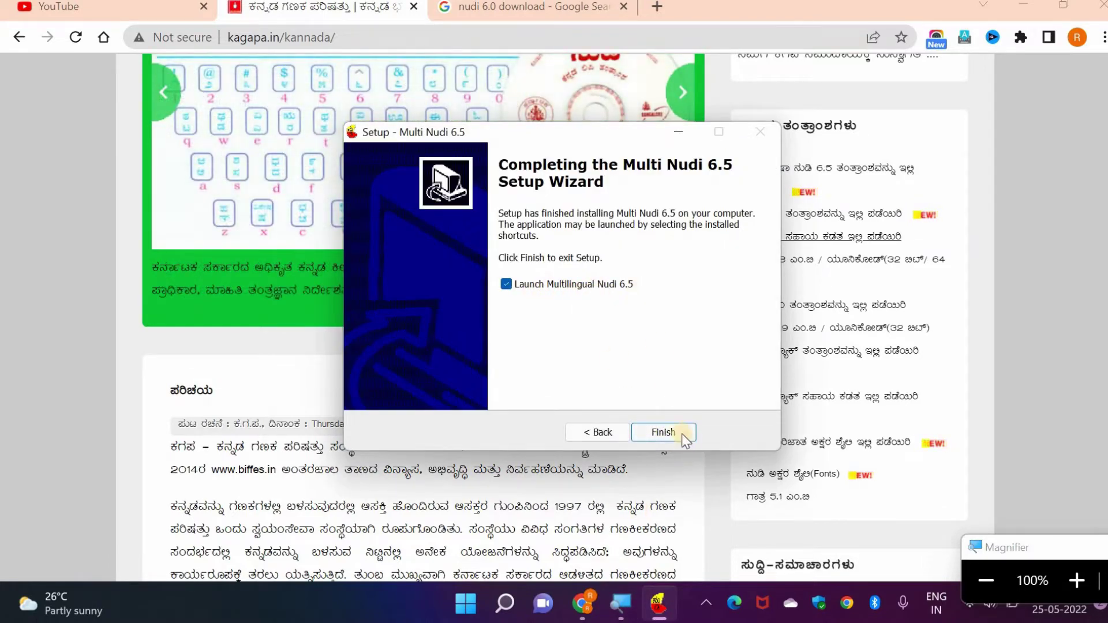
click(678, 432)
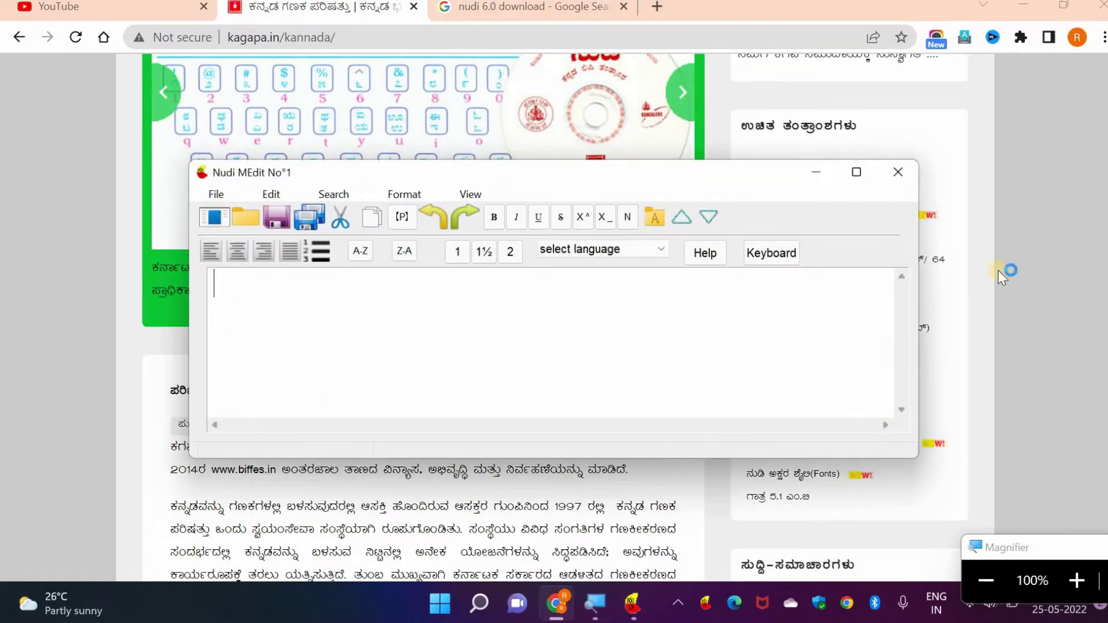
Step: Maximize Nudi MEdit, pick Kannada from 'select language', and show the Kannada keyboard chart
click(859, 176)
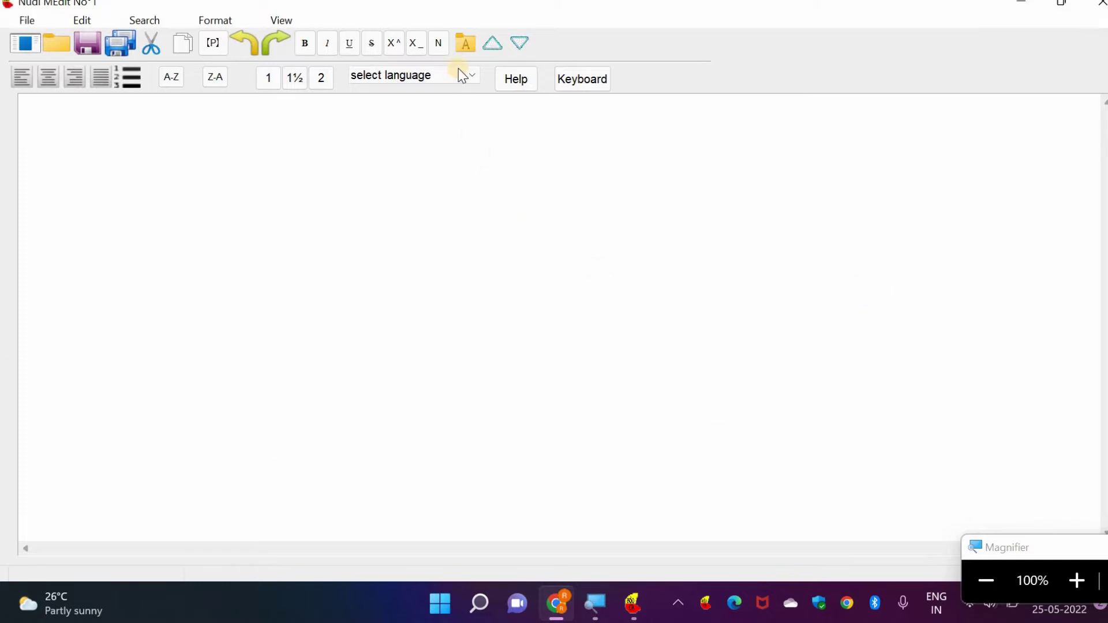
click(480, 82)
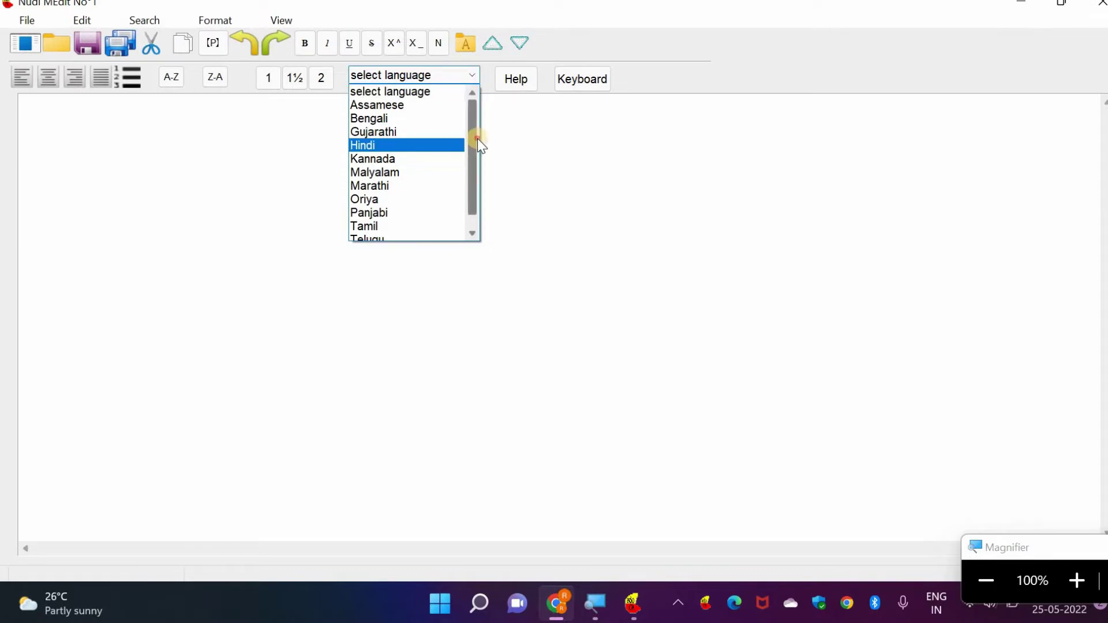
scroll(487, 202, down, 1)
scroll(495, 101, up, 1)
click(391, 162)
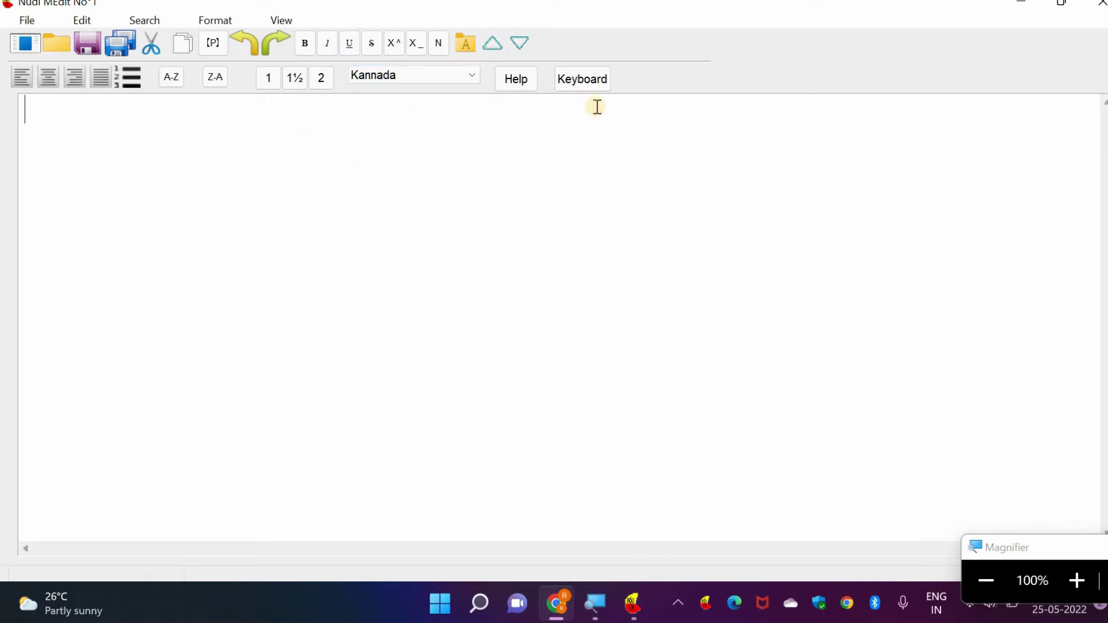
click(592, 81)
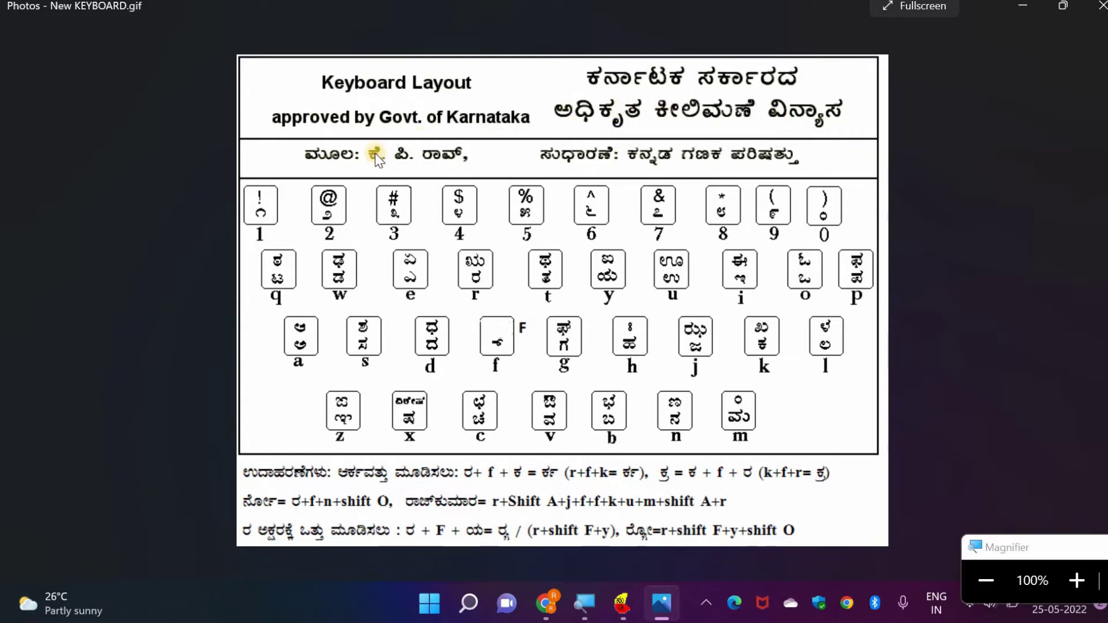
Step: Zoom into the New KEYBOARD.gif layout image in Photos
scroll(376, 159, up, 1)
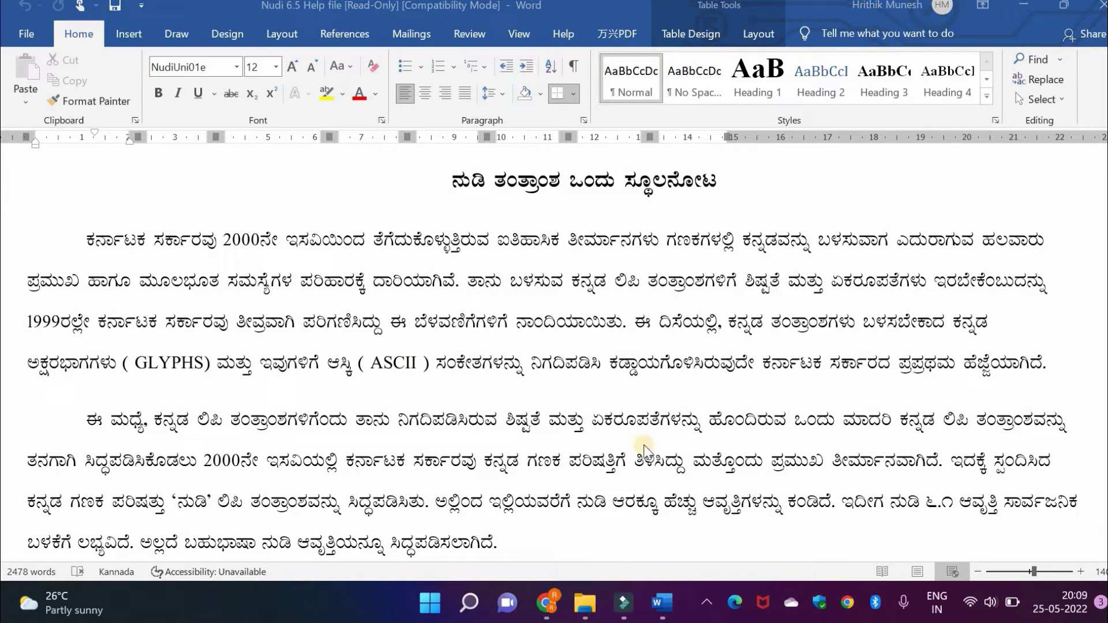
scroll(839, 486, down, 1)
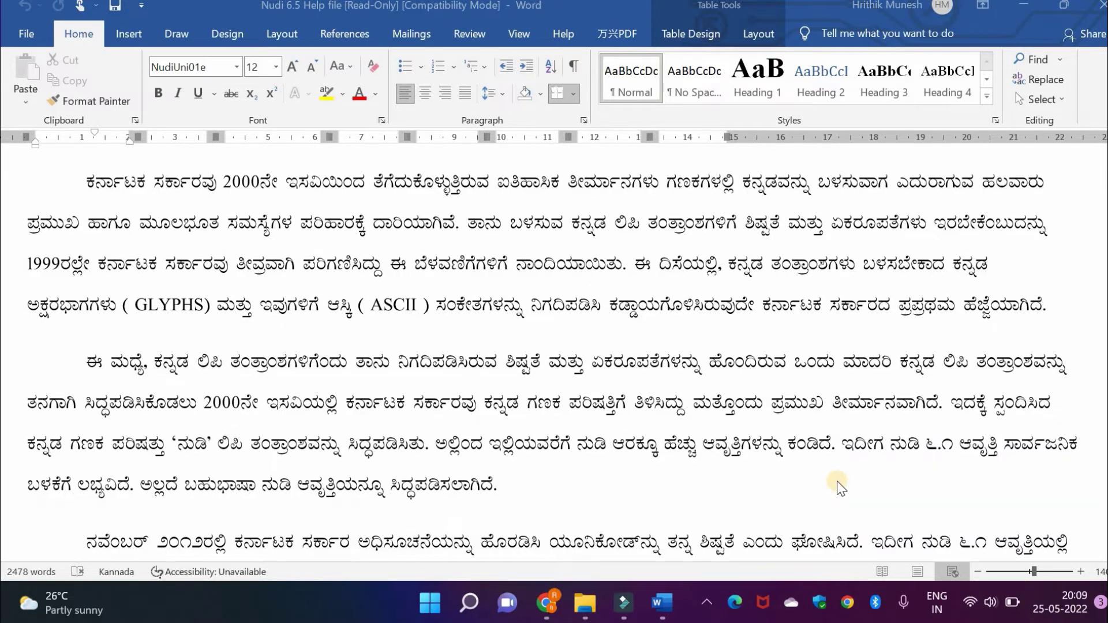
scroll(838, 486, down, 1)
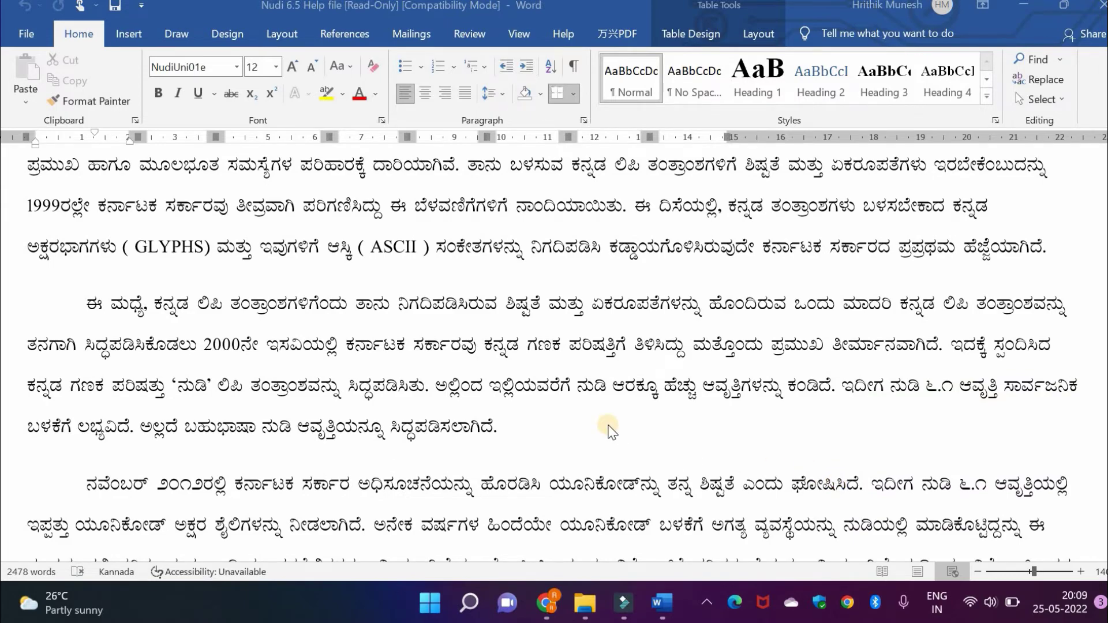
scroll(611, 430, down, 5)
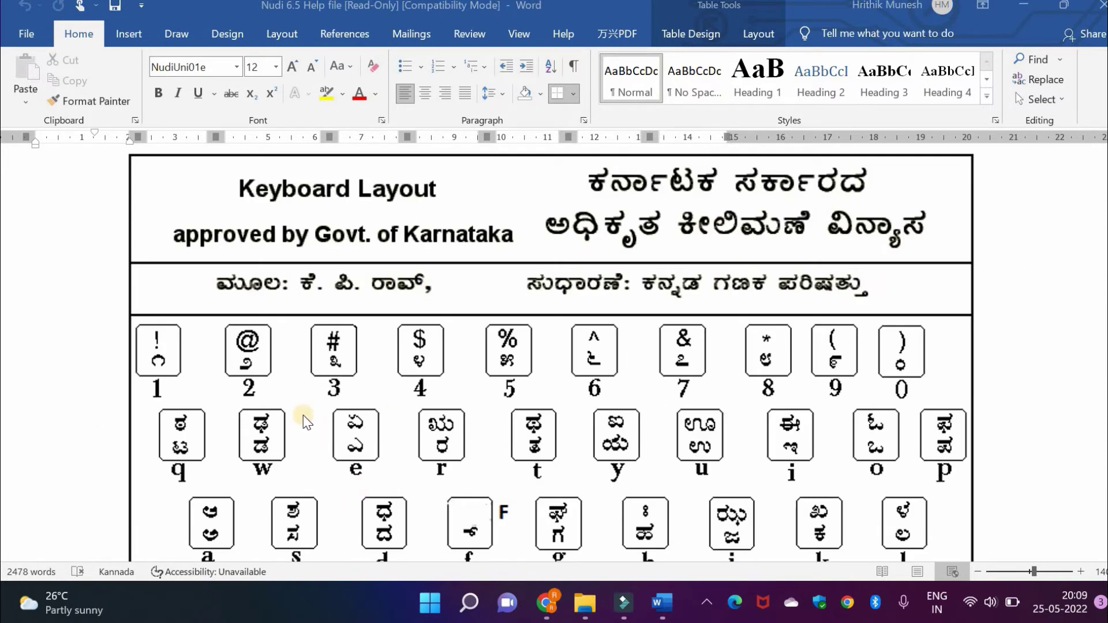
scroll(306, 421, down, 1)
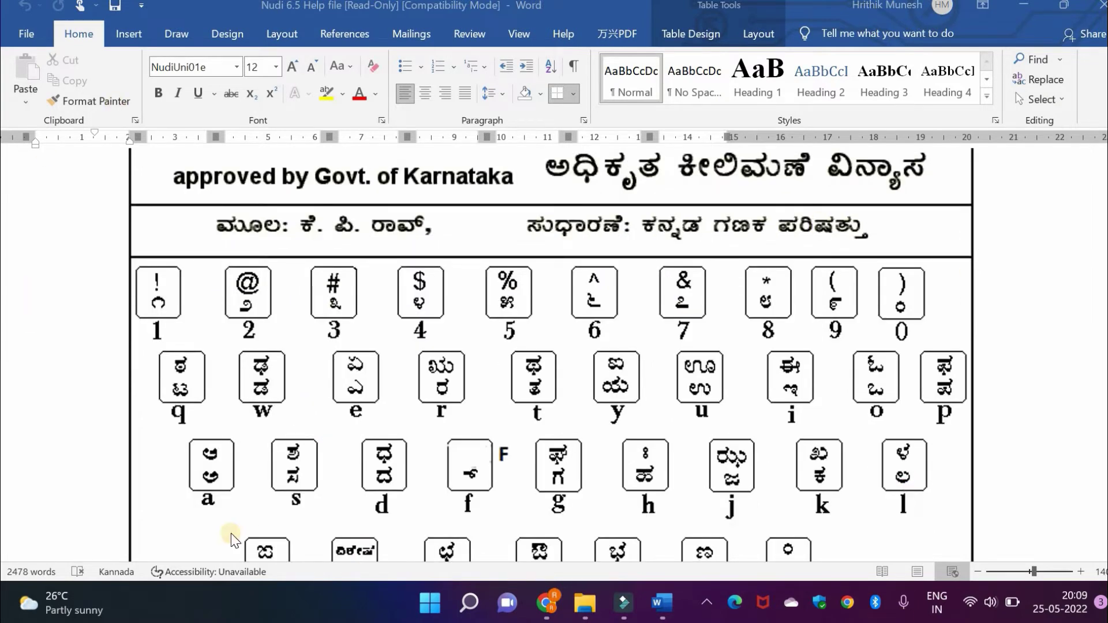
scroll(300, 394, up, 1)
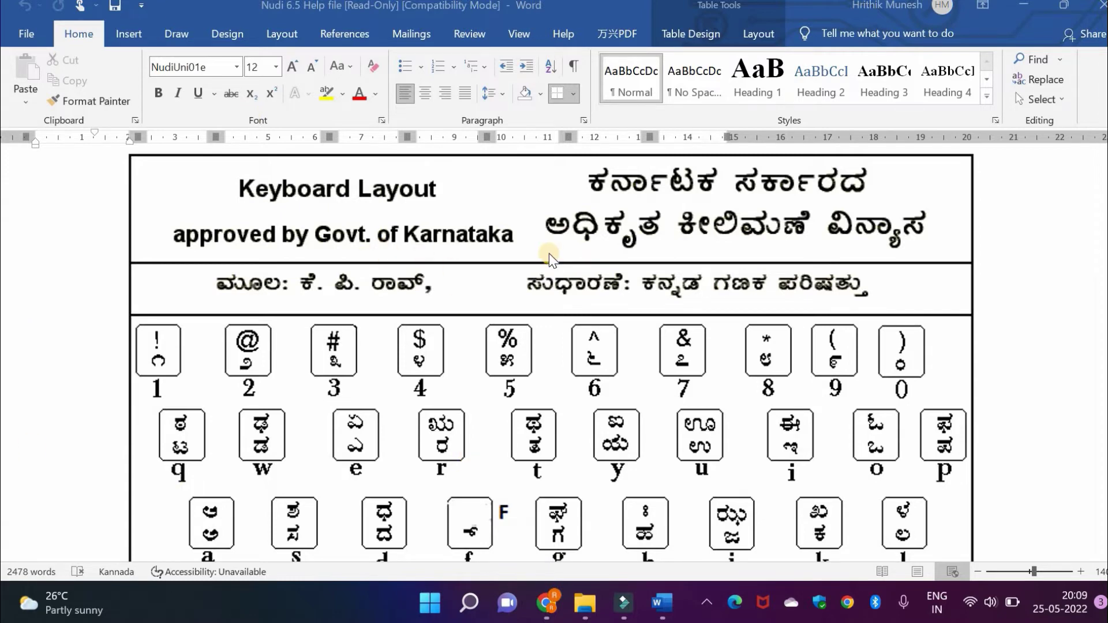
scroll(834, 288, up, 10)
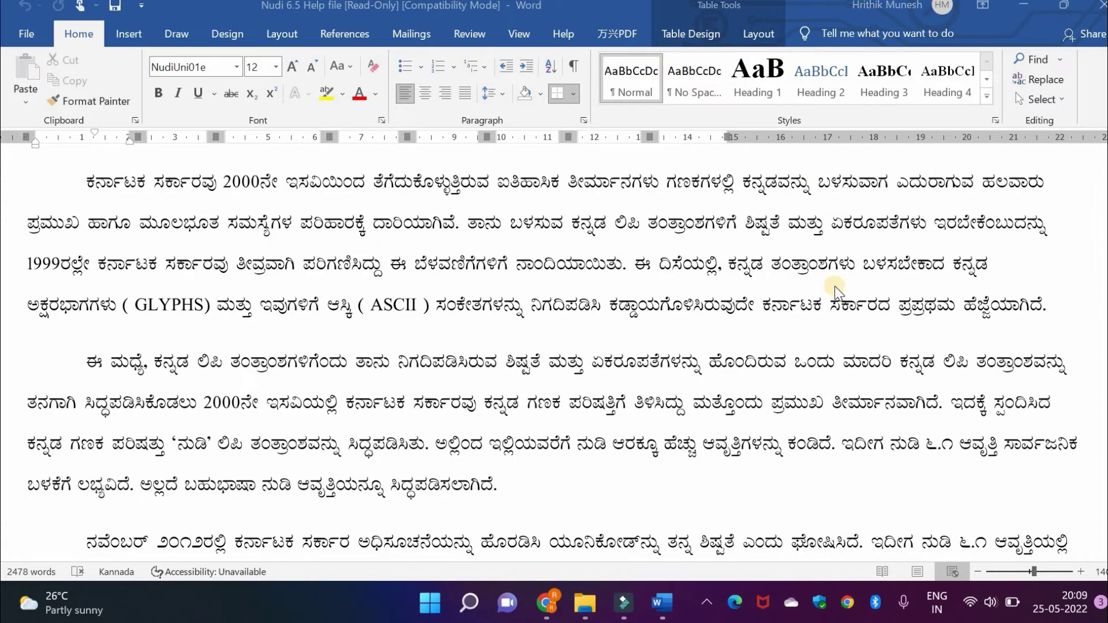
scroll(835, 287, down, 1)
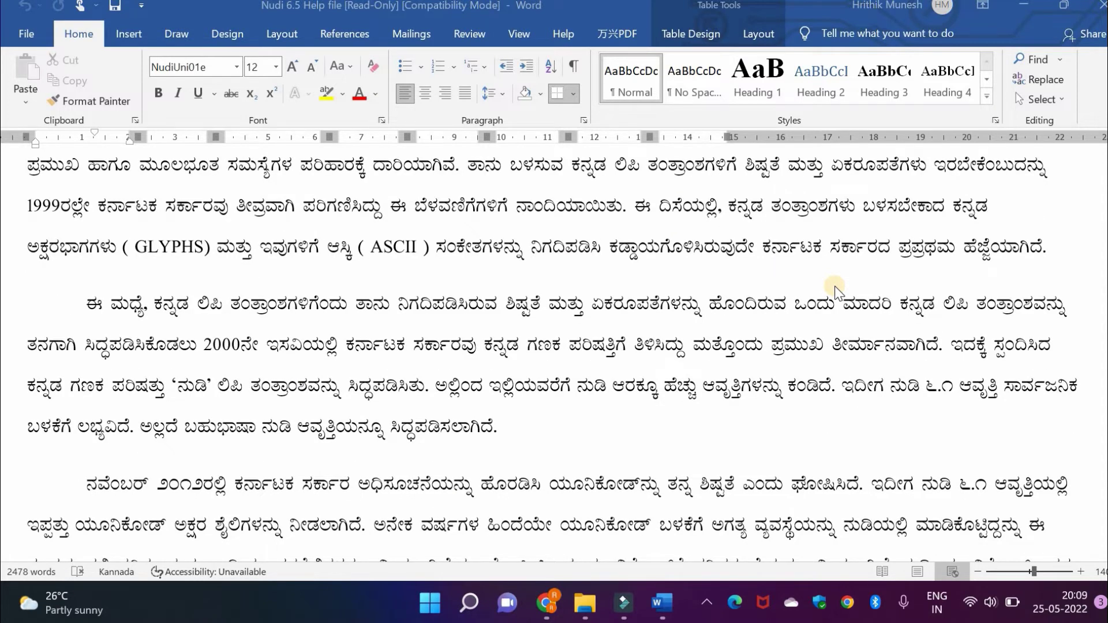
scroll(836, 289, down, 1)
scroll(836, 292, down, 1)
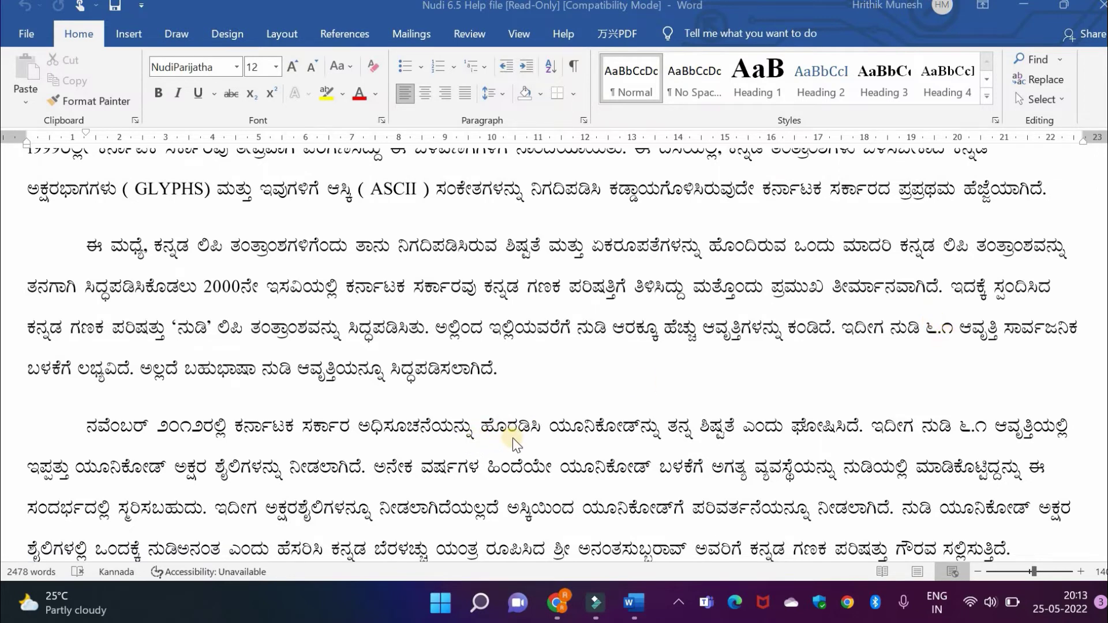
Step: Scroll the Nudi 6.5 Help file down to its paragraphs on Unicode fonts
scroll(513, 438, down, 1)
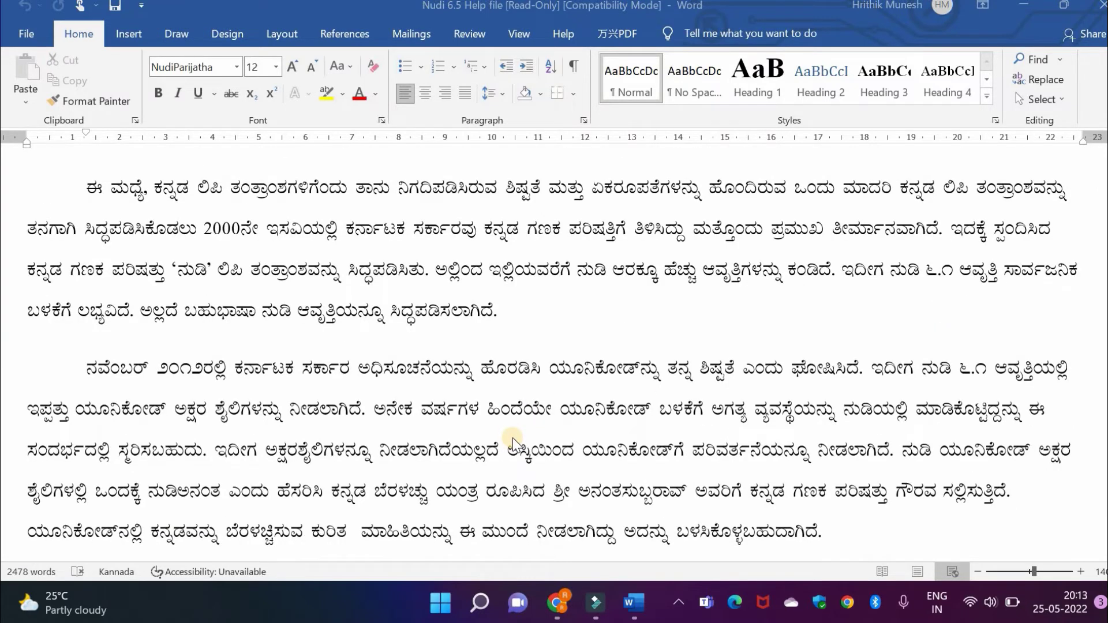
scroll(513, 438, down, 1)
scroll(513, 439, down, 1)
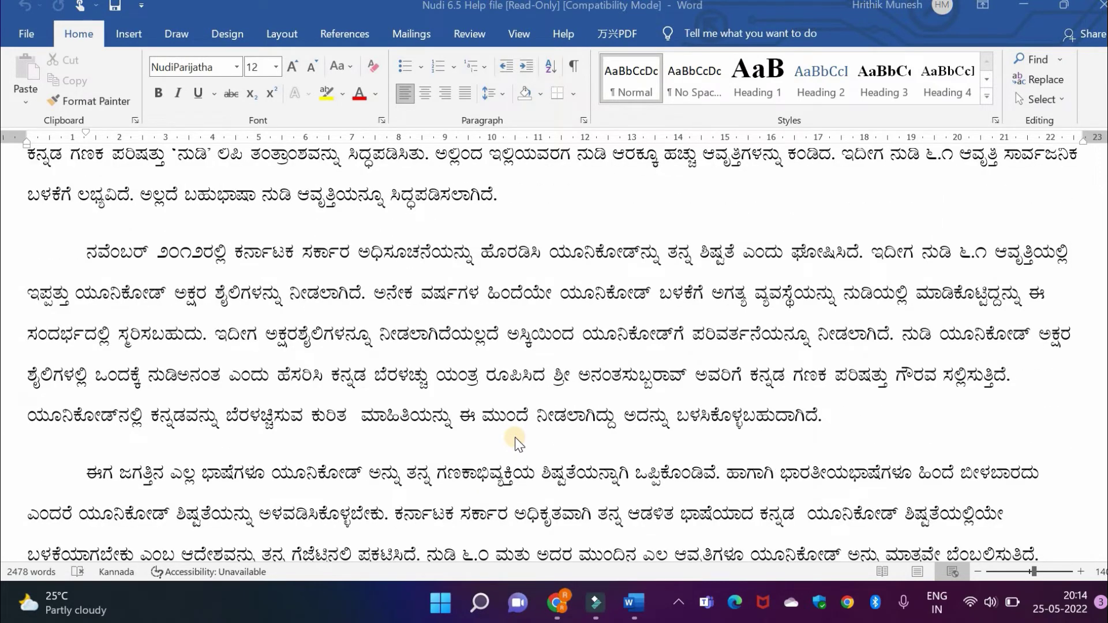
Step: In Chrome, open kagapa.in's ಪರಿವರ್ತನೆ ASCII-to-Unicode conversion page and click into its input and output boxes
click(559, 603)
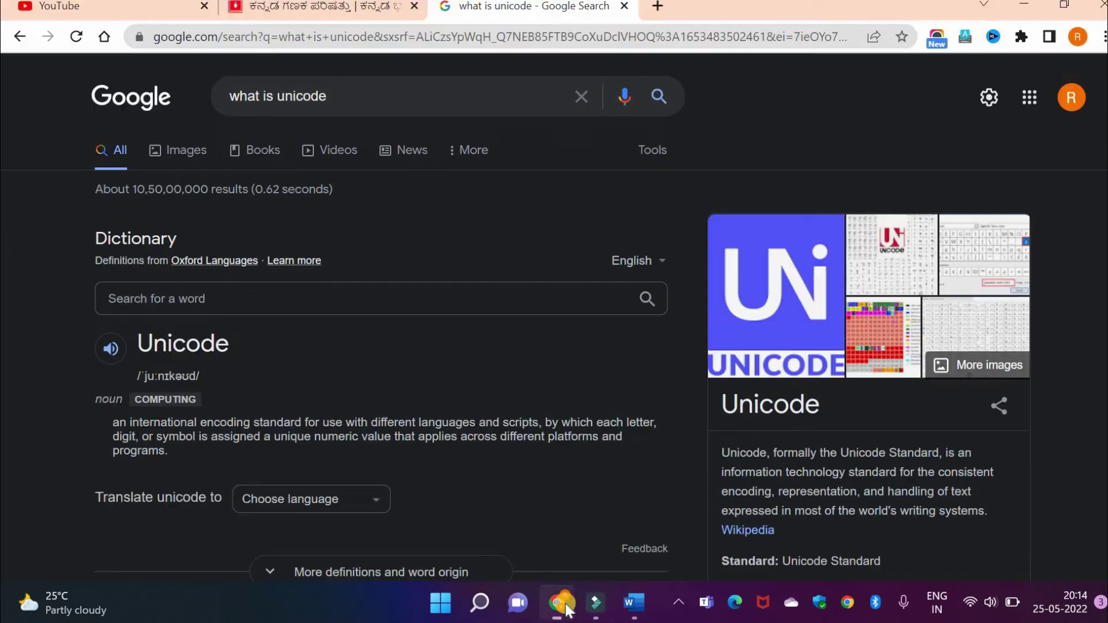
click(321, 8)
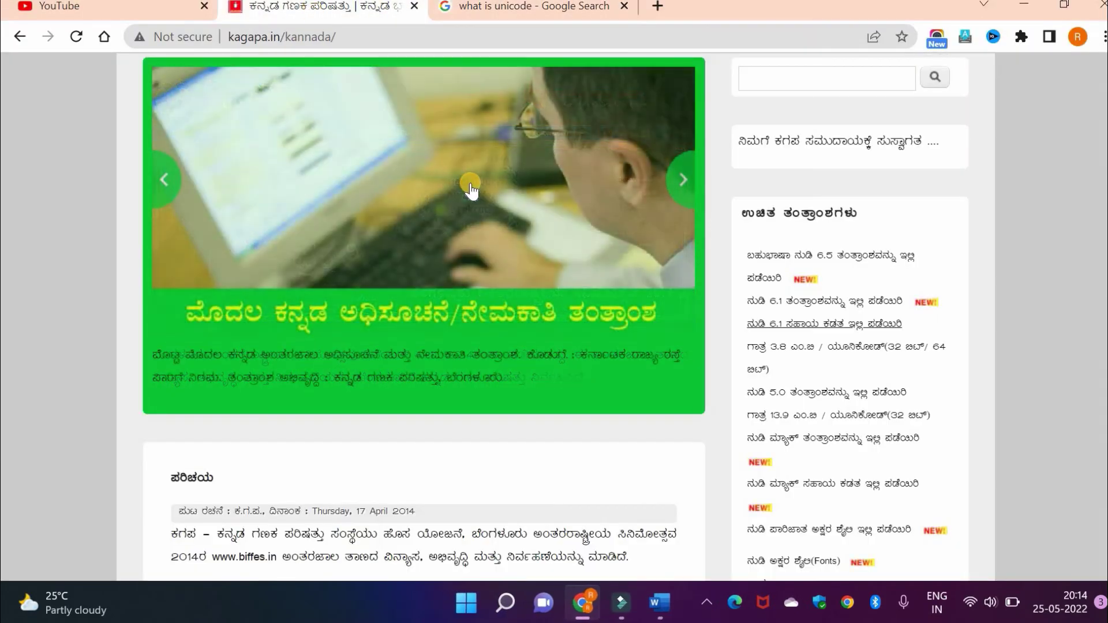
scroll(470, 190, up, 3)
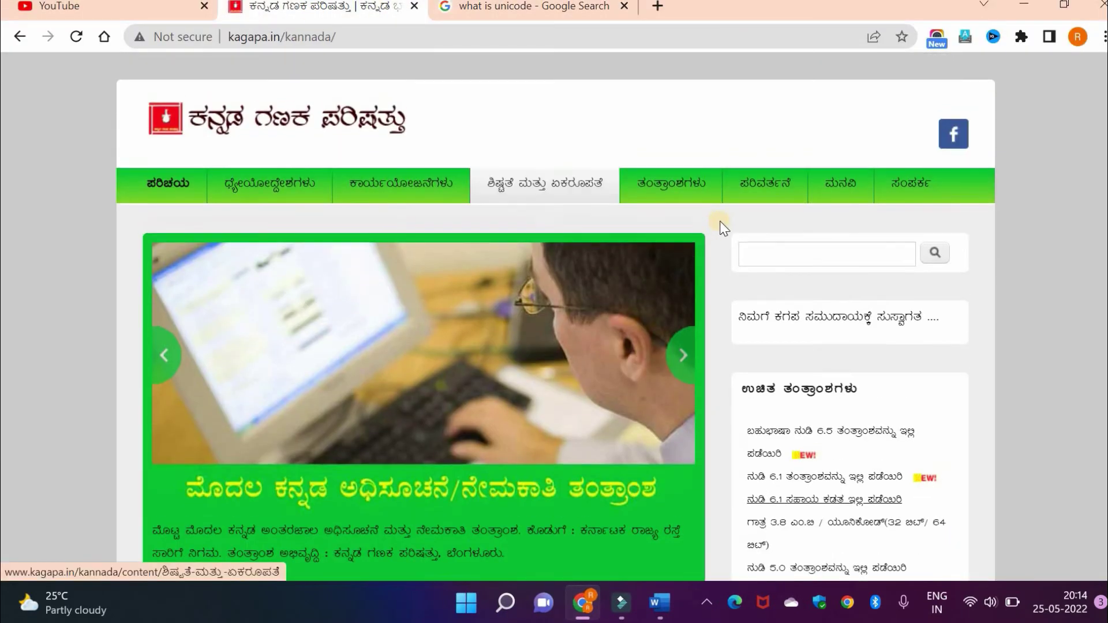
click(770, 197)
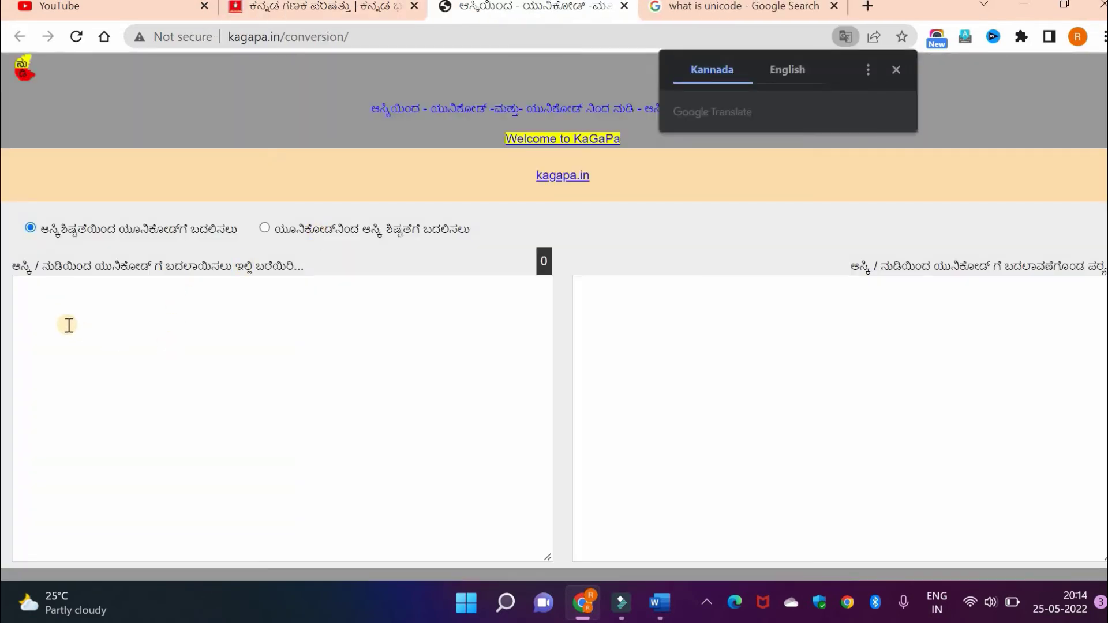
click(72, 326)
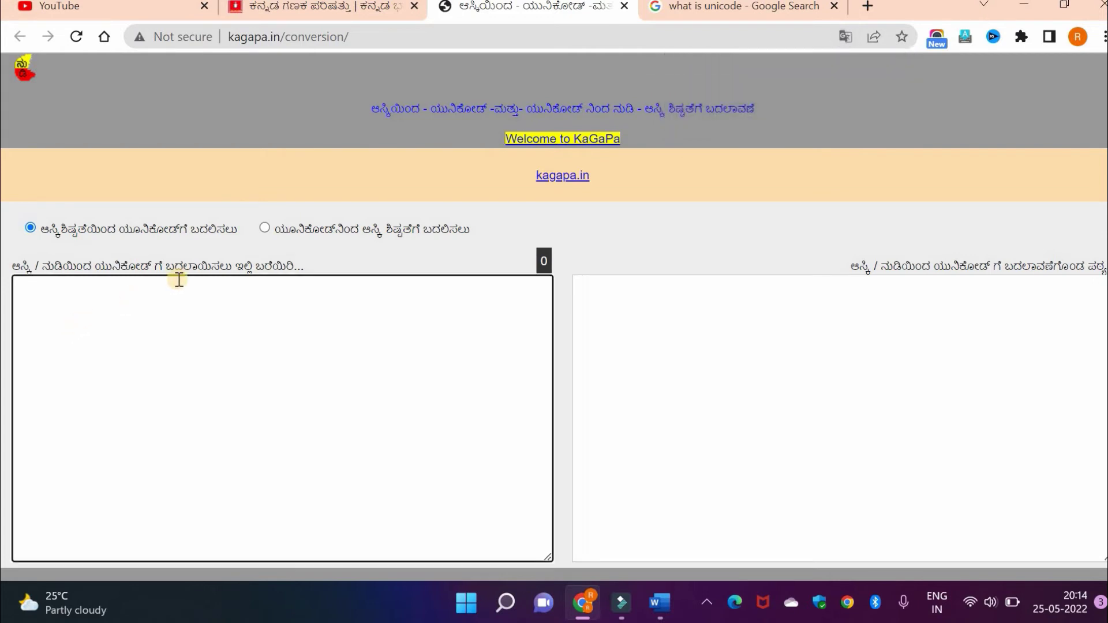
click(747, 336)
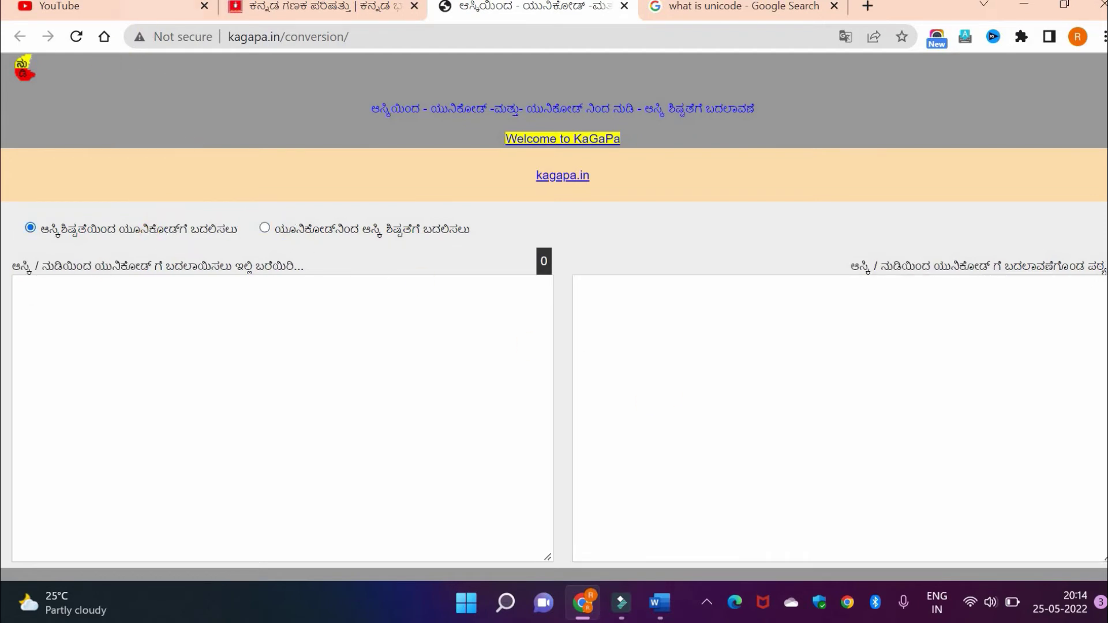
Step: Return to the Nudi help document in Word and scroll down to the Kannada letter table
click(667, 609)
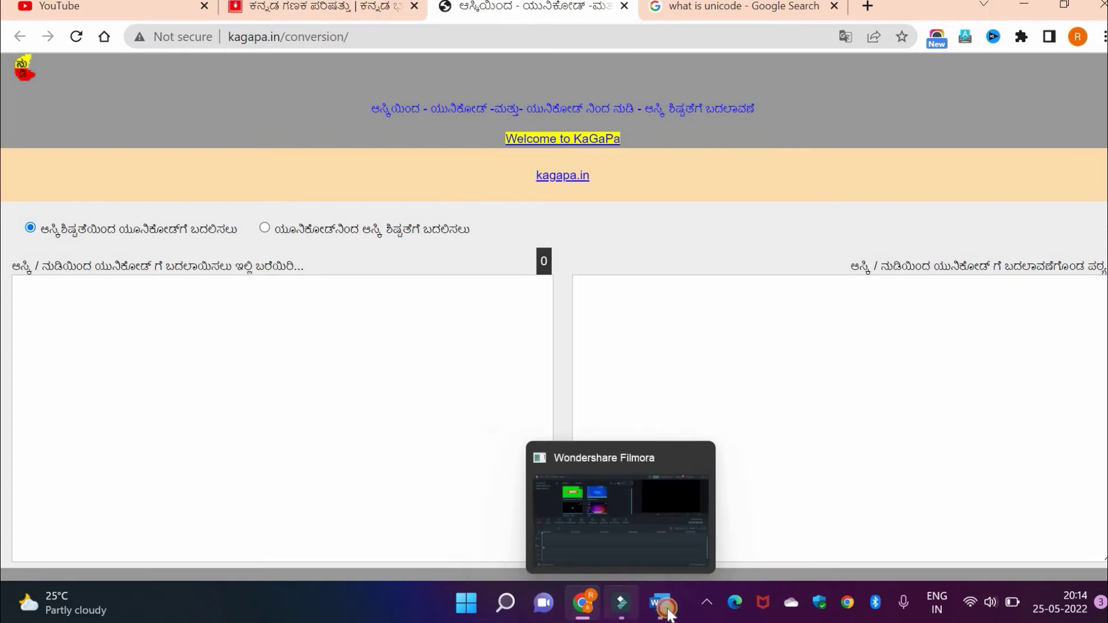
scroll(544, 494, down, 2)
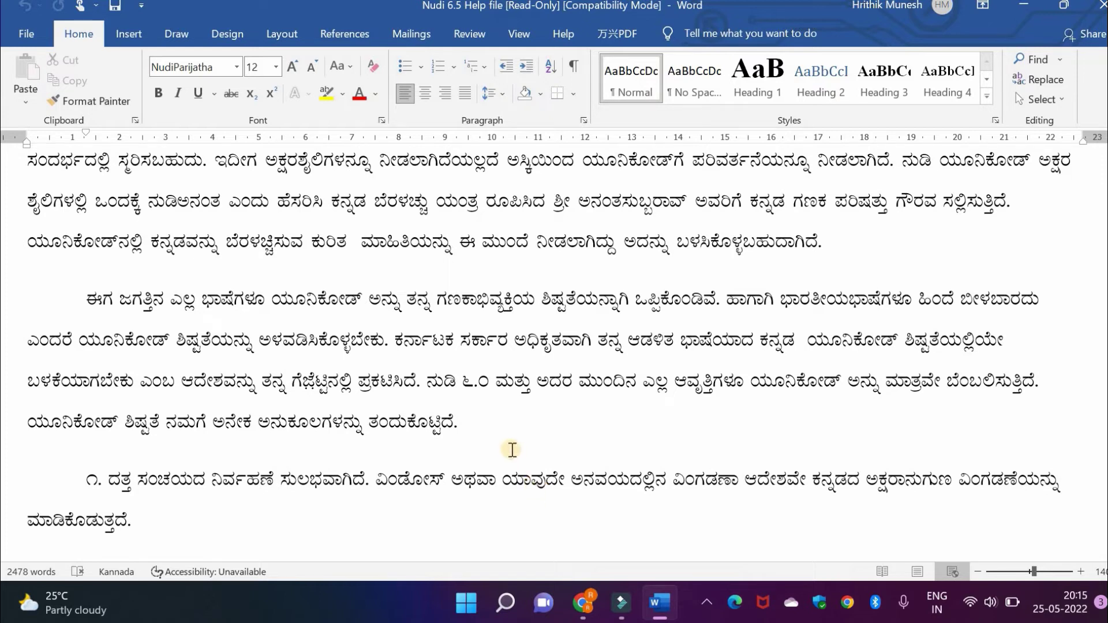
scroll(508, 452, down, 10)
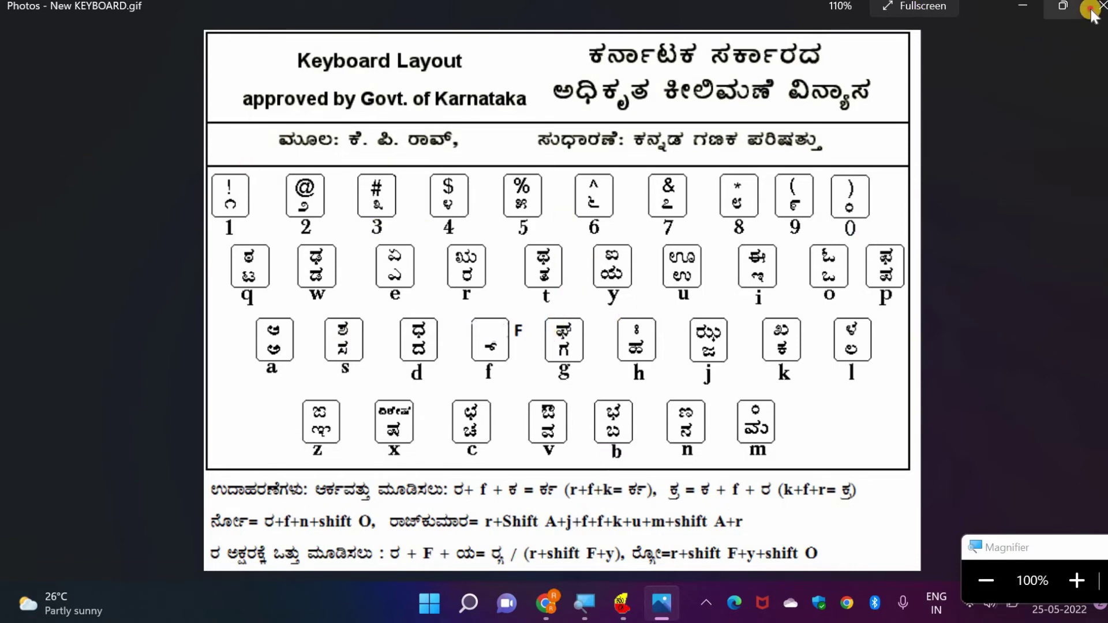
Step: Close the New KEYBOARD.gif image with Alt+F4 to return to Nudi MEdit
key(alt+F4)
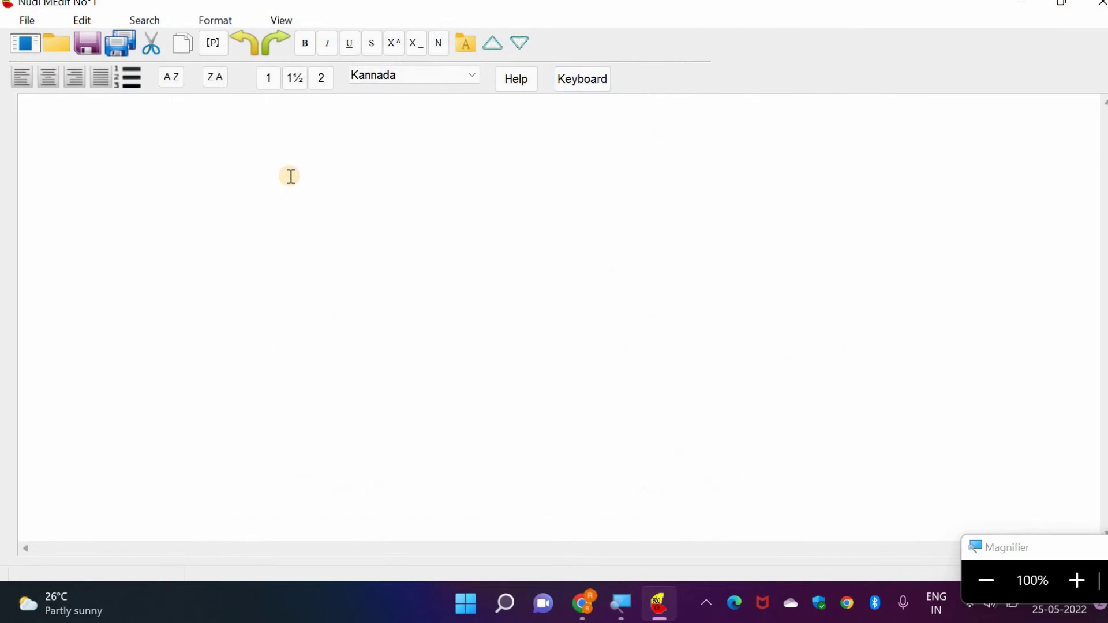
Step: Type the vowels as 'a A i u', 'U R', 'e EY', 'RRx au' and 'aM aH', ending with ಅಂ ಅಃ
text(a)
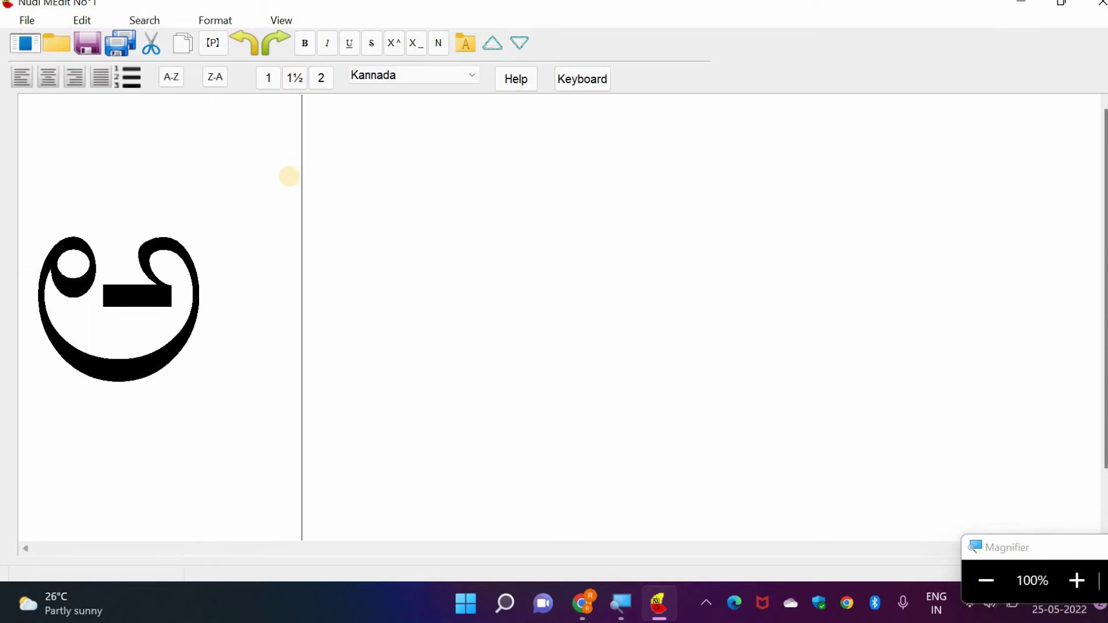
text( A)
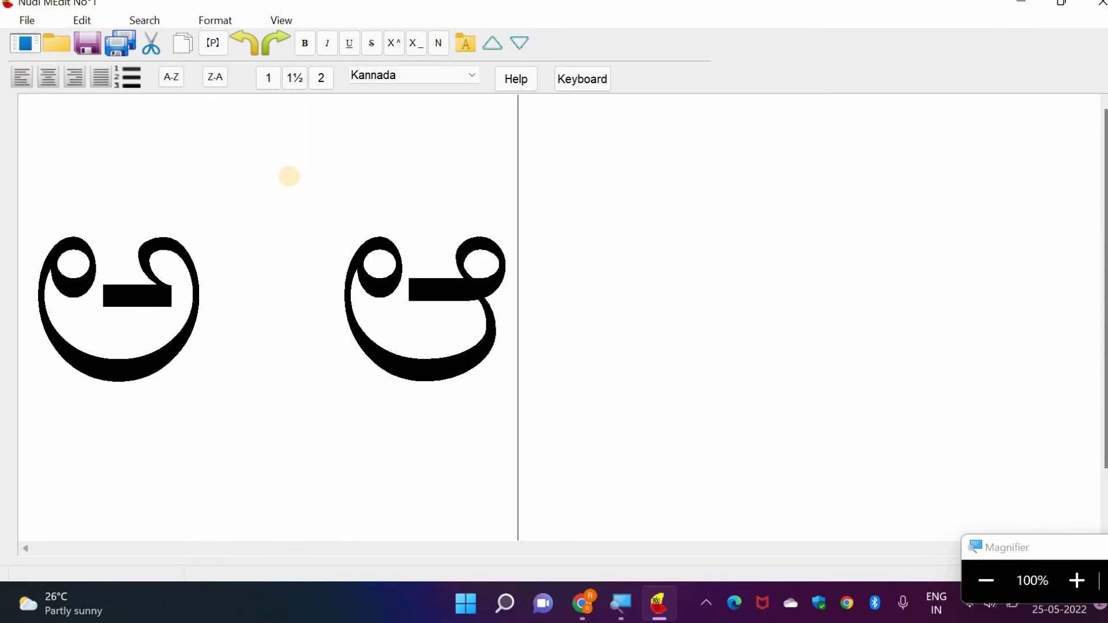
text( i)
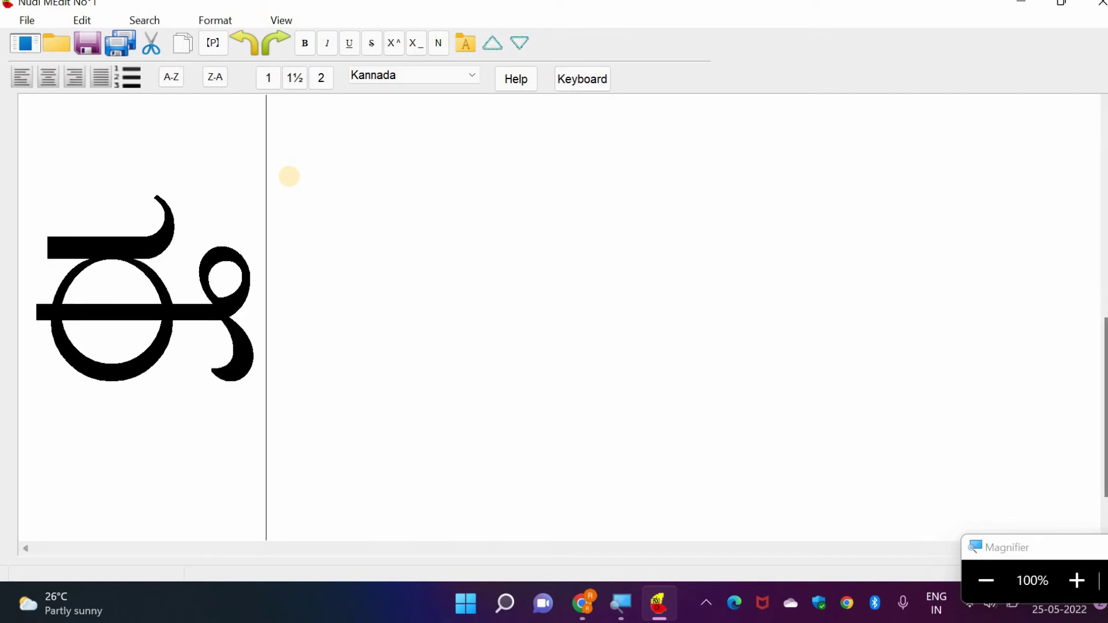
text( u)
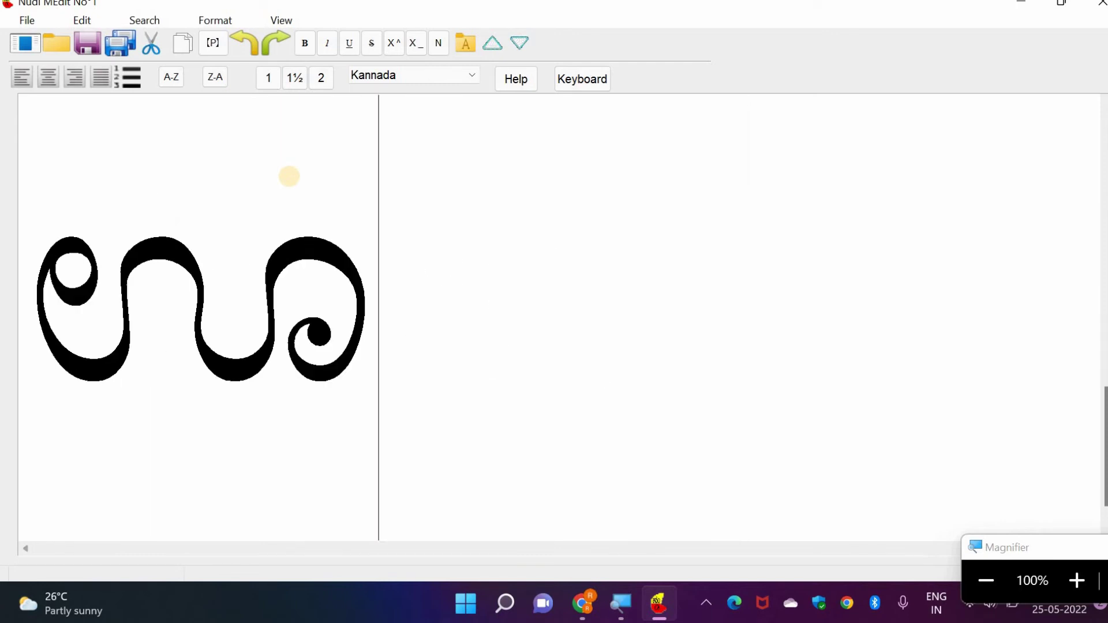
key(Return)
text(U)
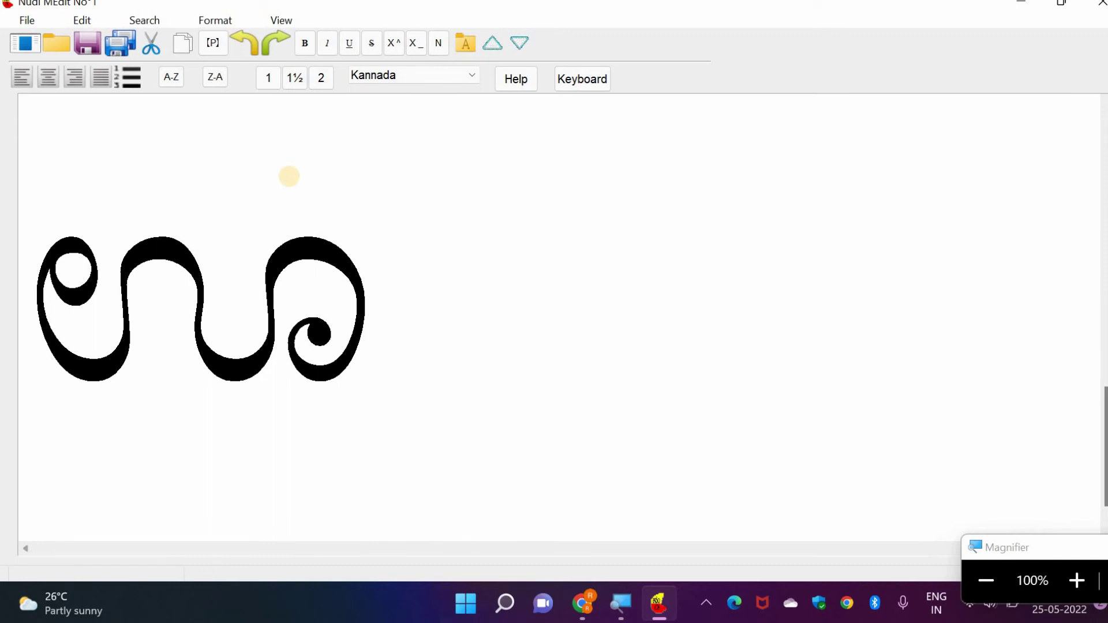
text( R)
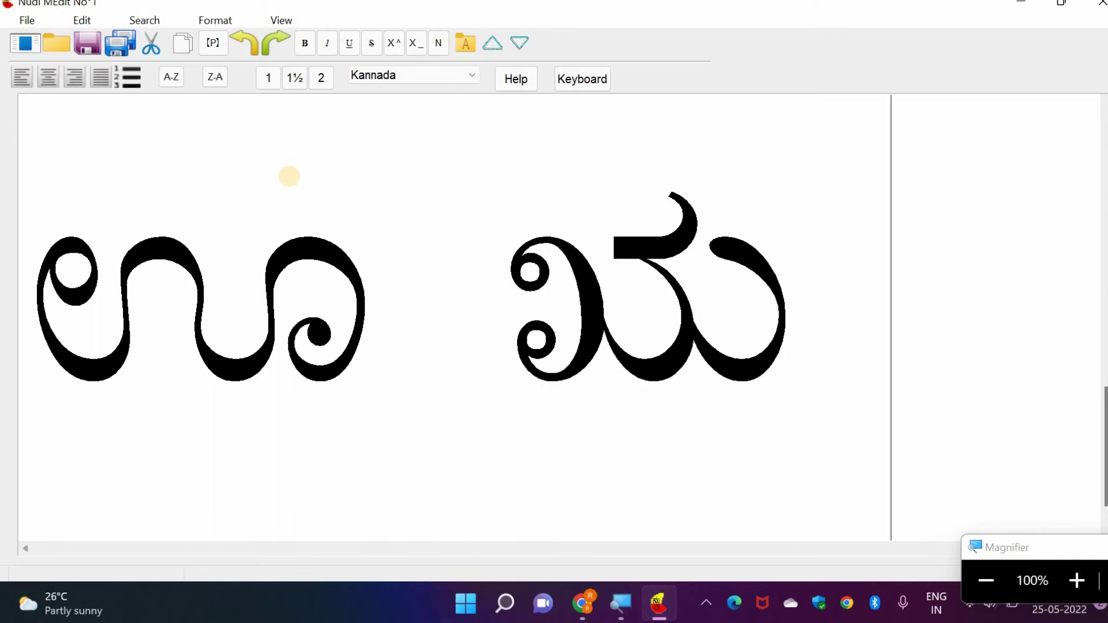
key(ctrl+a)
text(e)
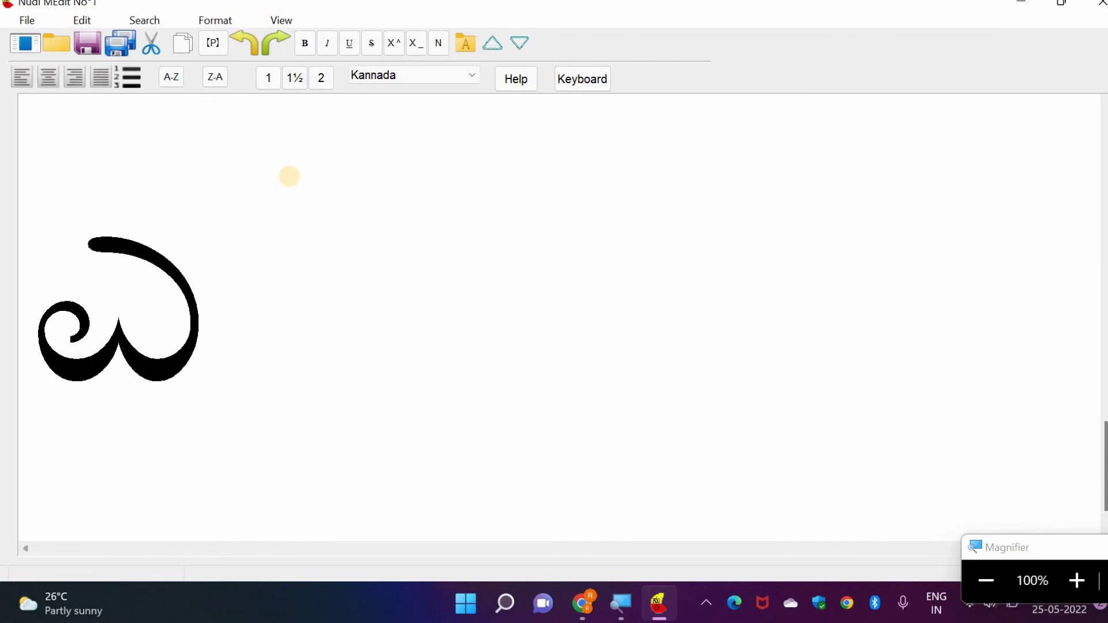
text( E)
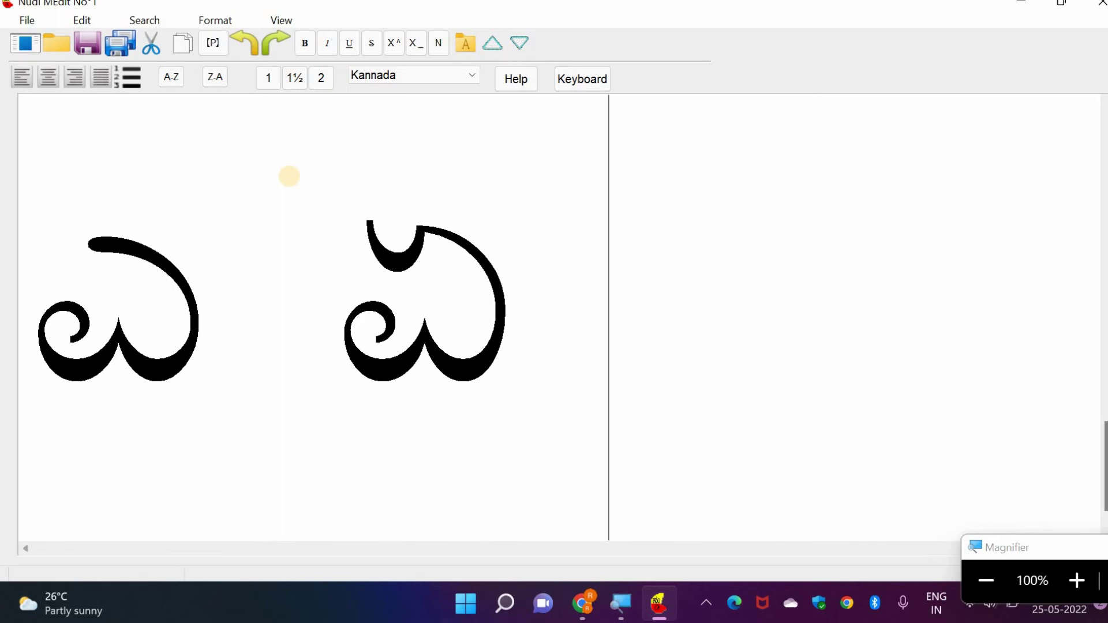
text(Y)
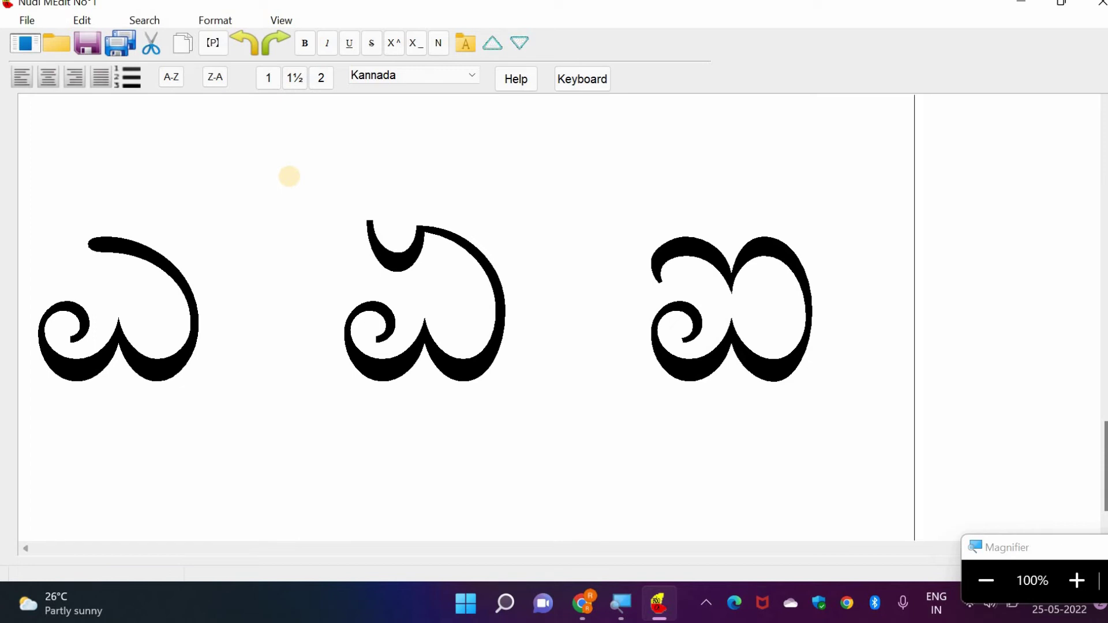
key(ctrl+a)
text(R)
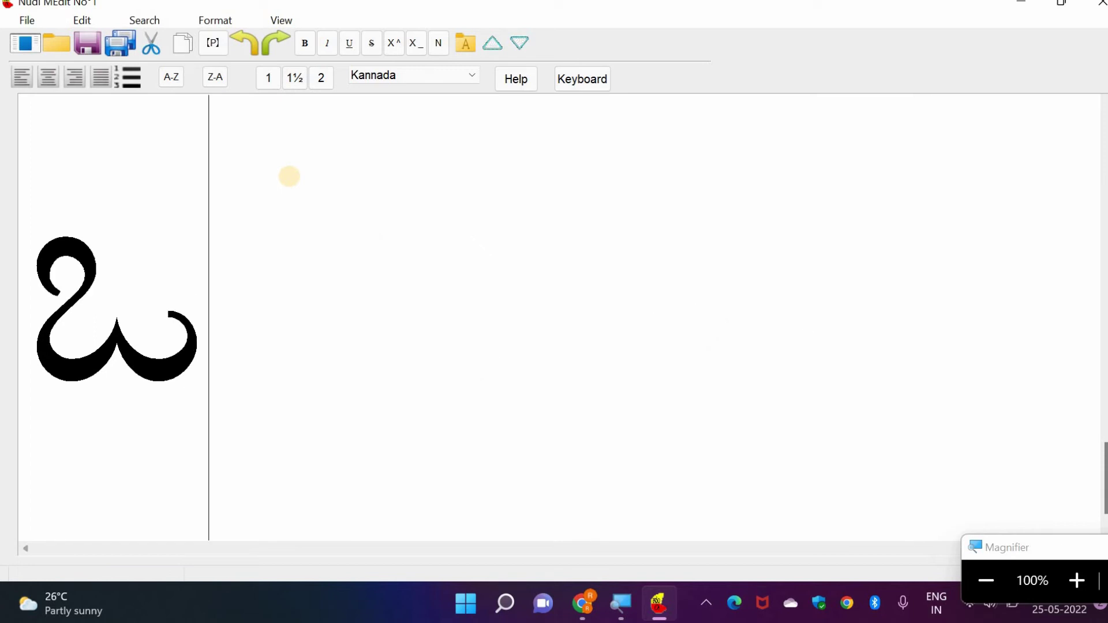
text(Rx )
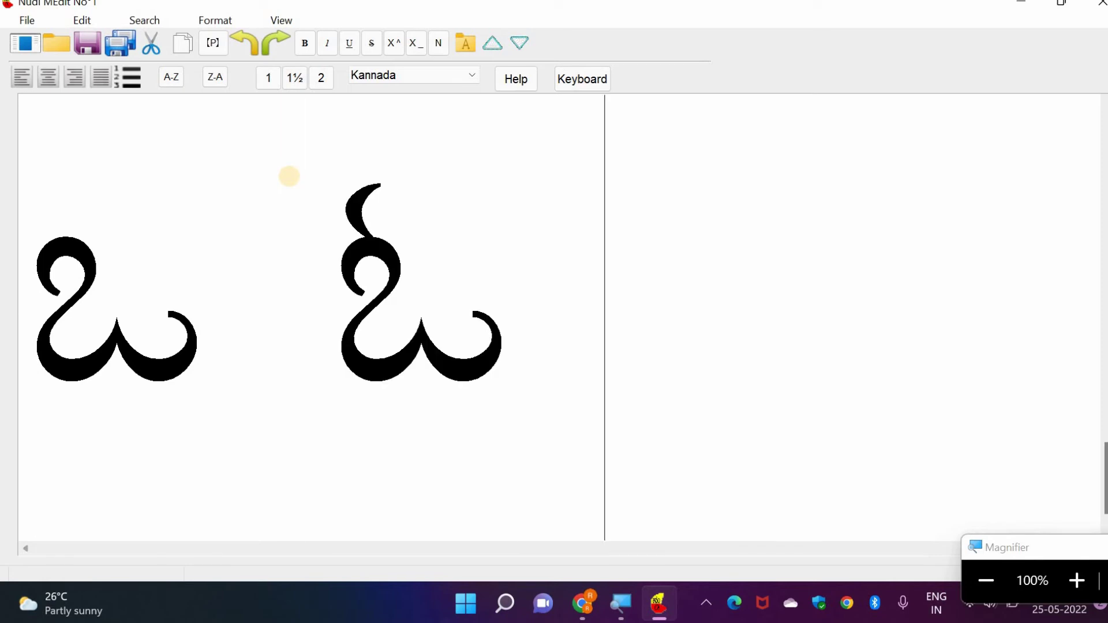
text(  au)
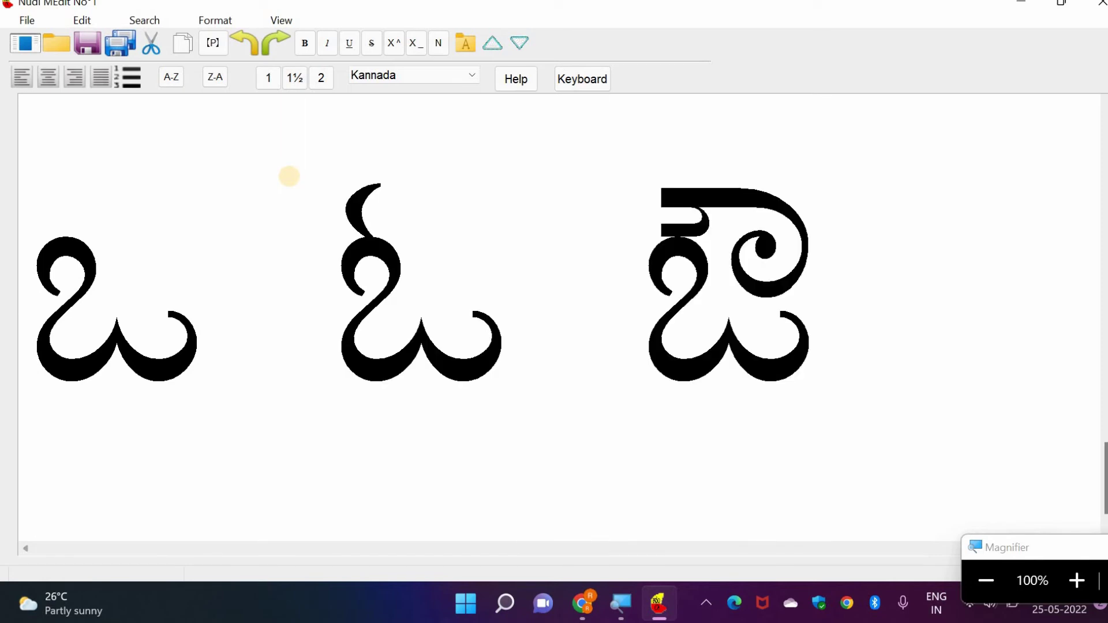
key(Return)
text(a)
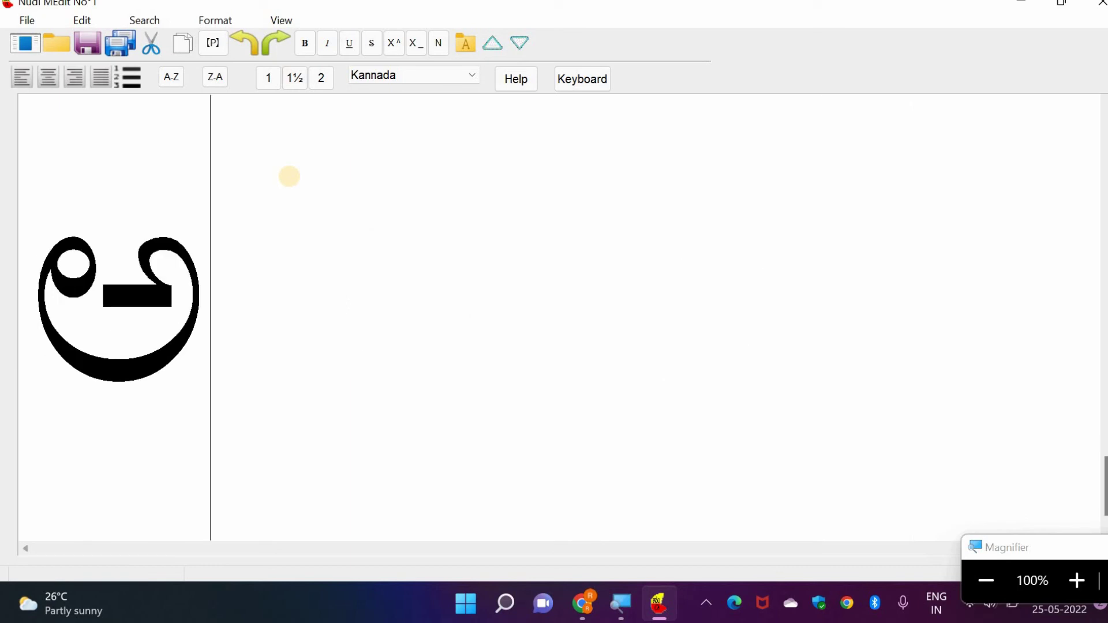
text(M)
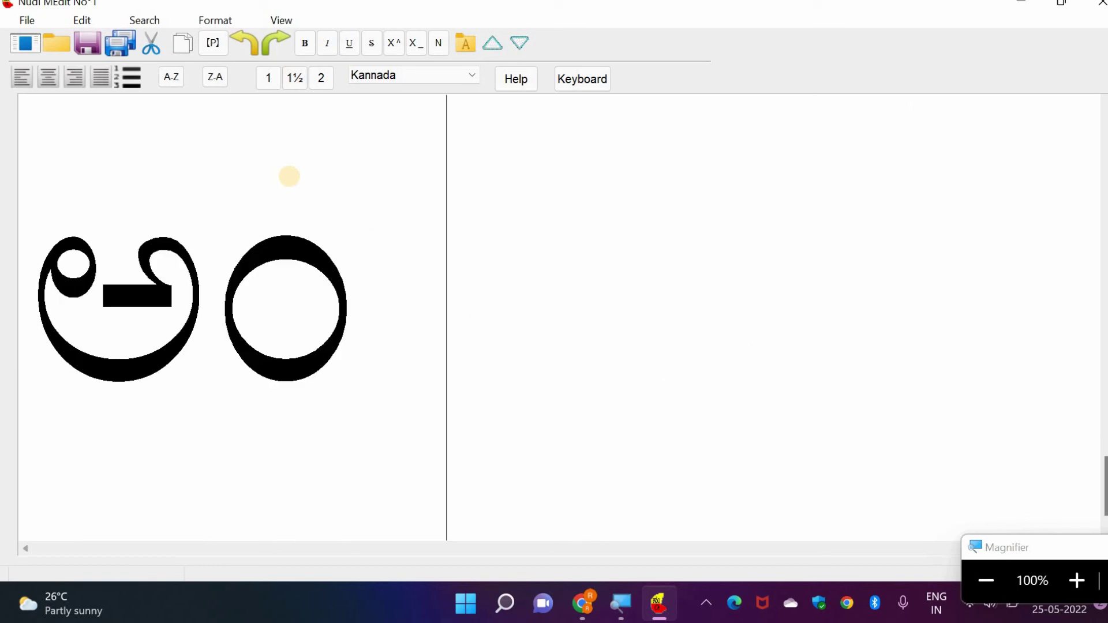
text( a)
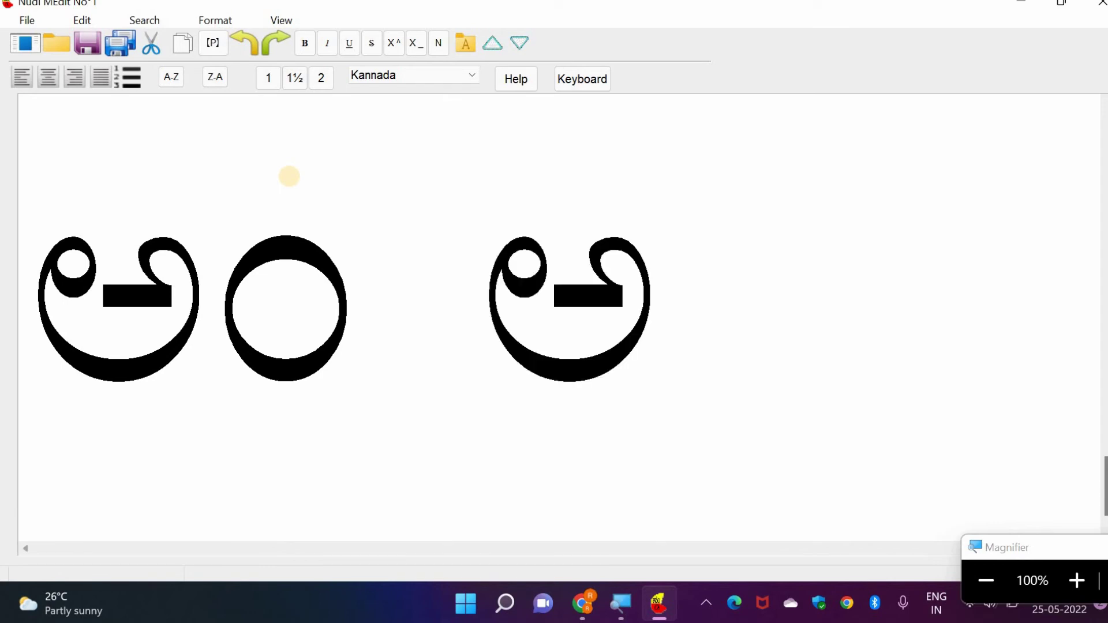
text(H)
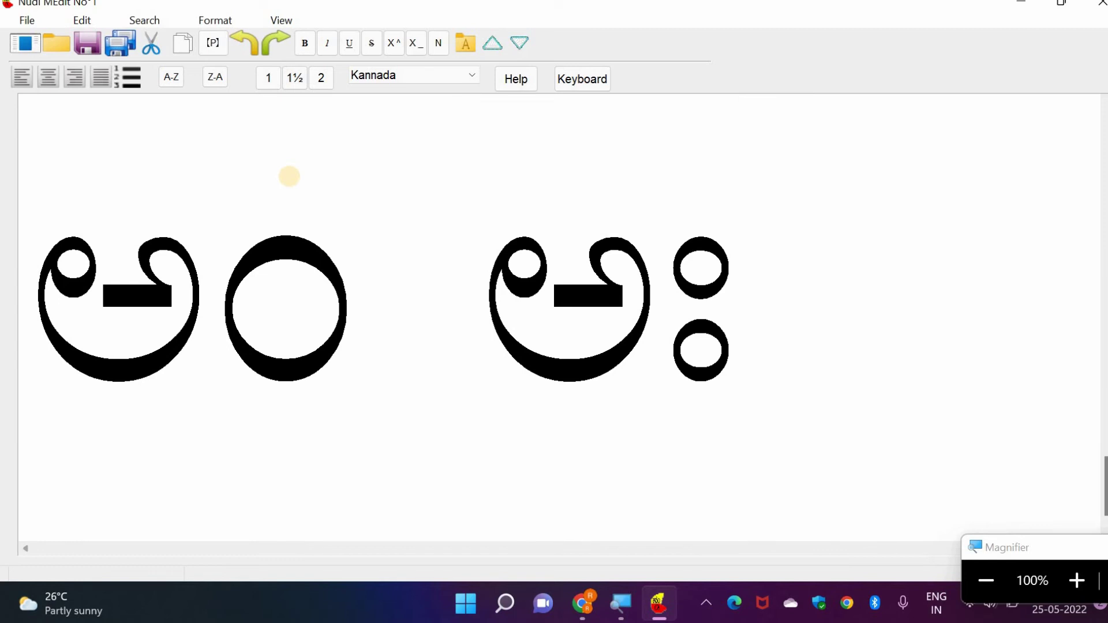
Step: Select all the vowels and shrink them so the full set ಅ–ಅಃ fits on two lines
key(ctrl+a)
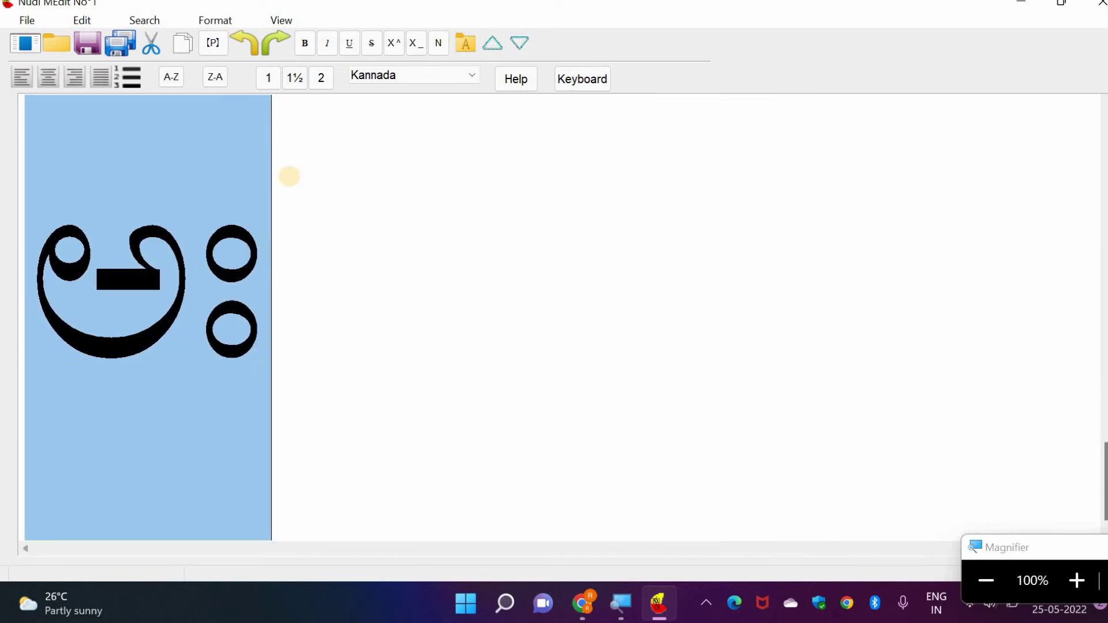
scroll(289, 176, down, 2)
scroll(290, 176, down, 2)
scroll(289, 176, down, 1)
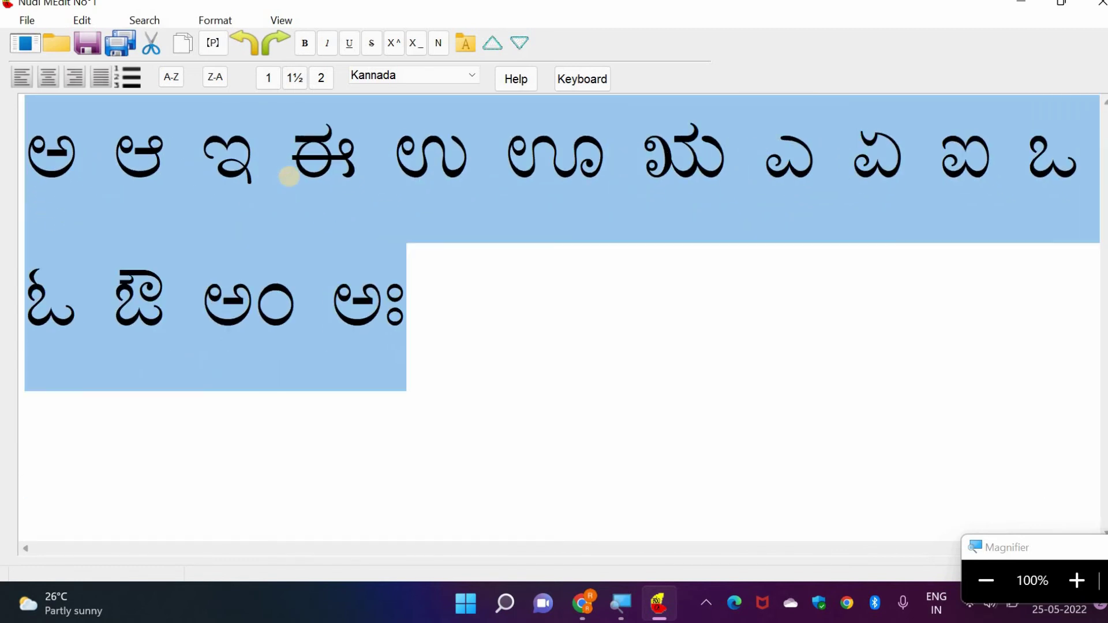
click(290, 176)
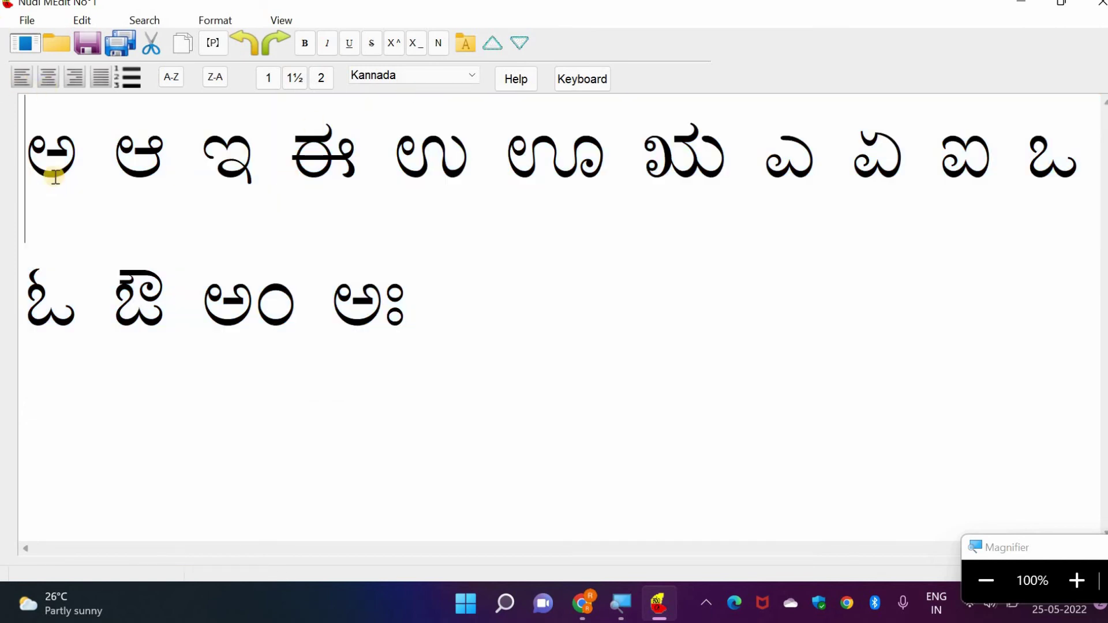
click(191, 161)
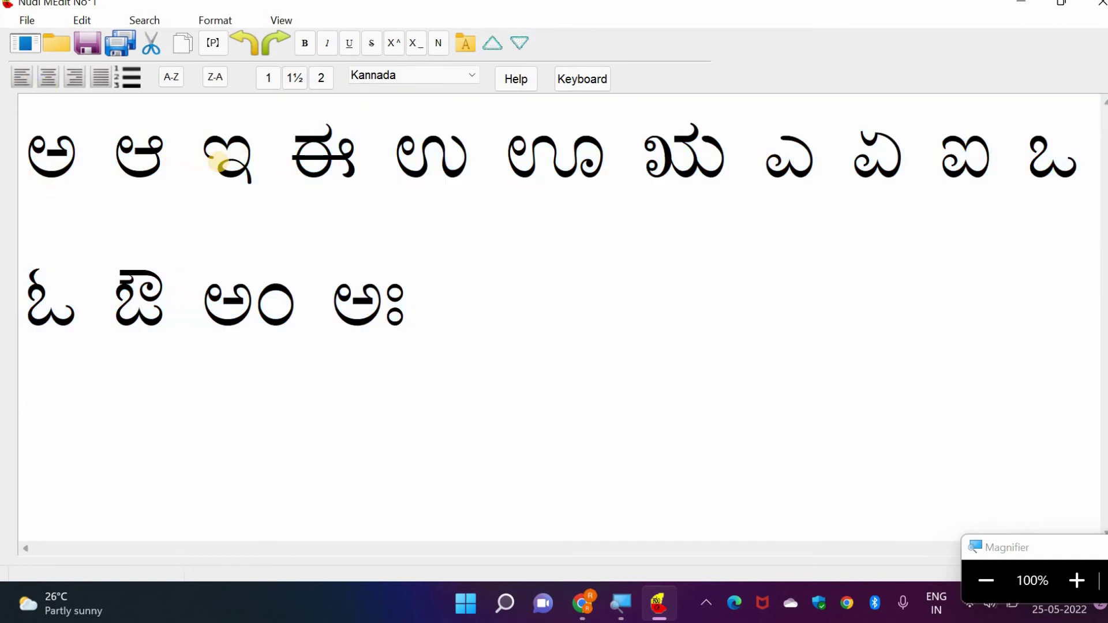
Step: Break the vowels onto lines ಅ ಆ, ಇ ಈ, ಉ ಊ and ಋ, removing the leading space before ಇ
key(Return)
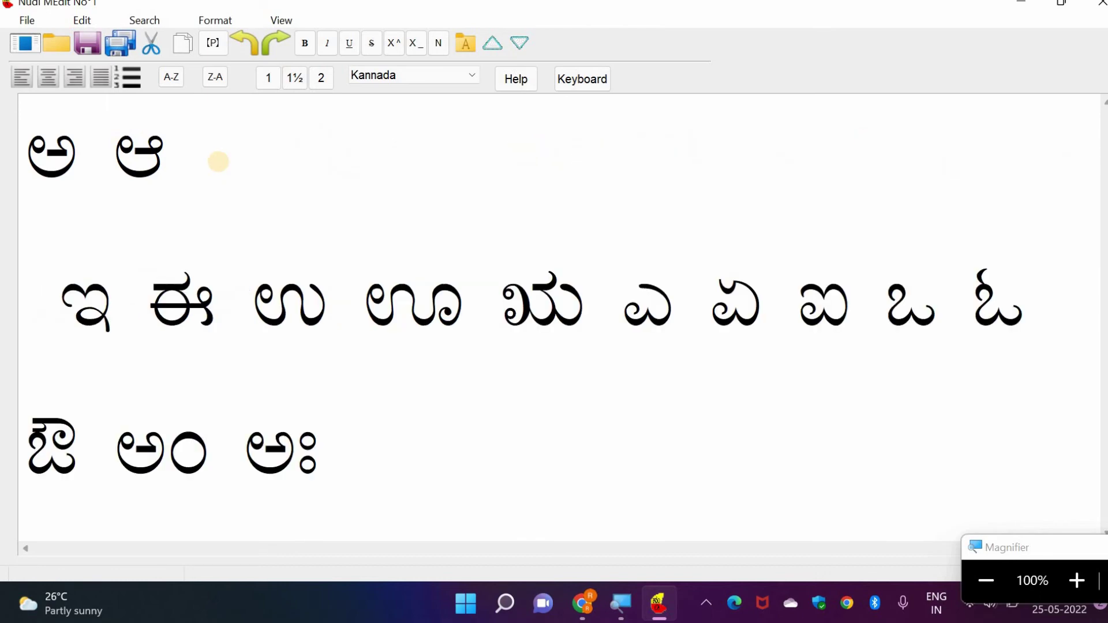
key(Delete)
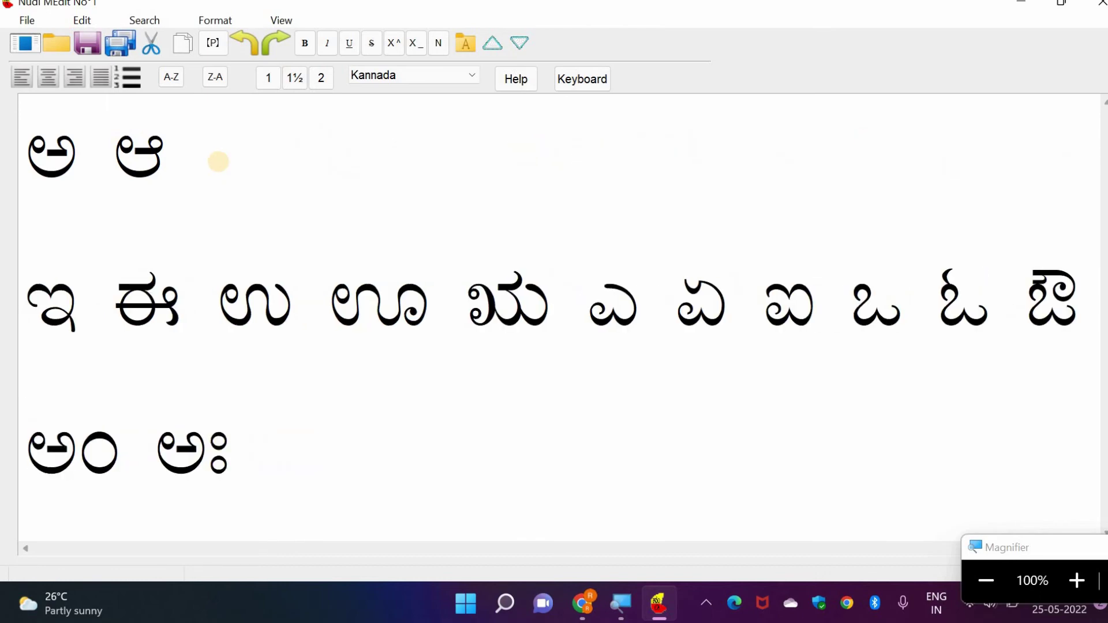
key(Right)
key(Right)
key(Right)
key(Right)
key(Return)
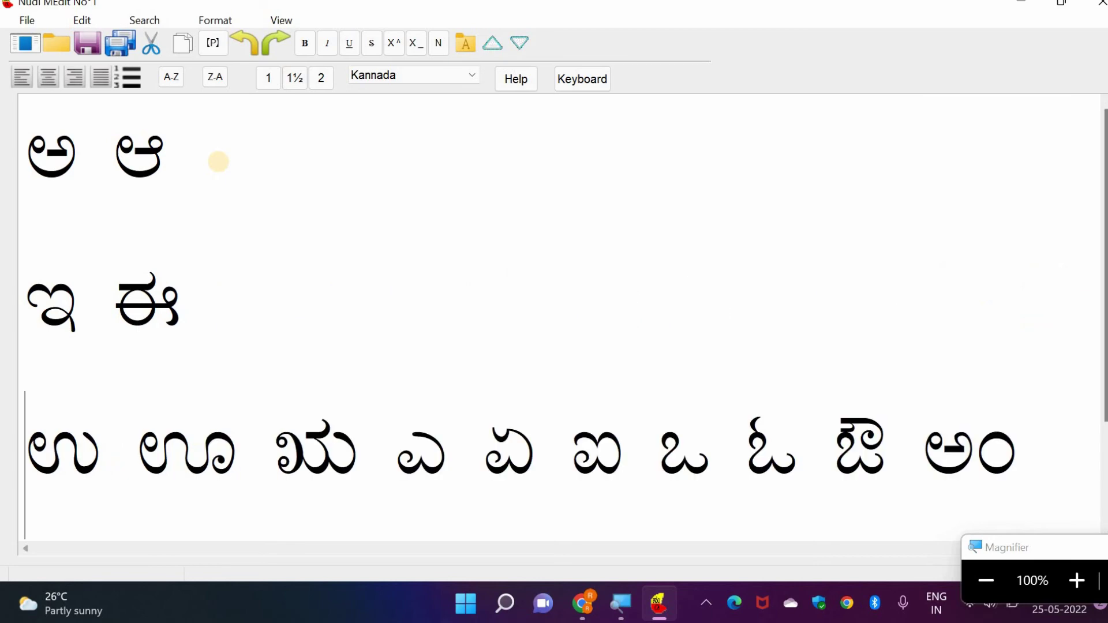
key(Right)
key(Right)
key(Right)
key(Right)
key(Return)
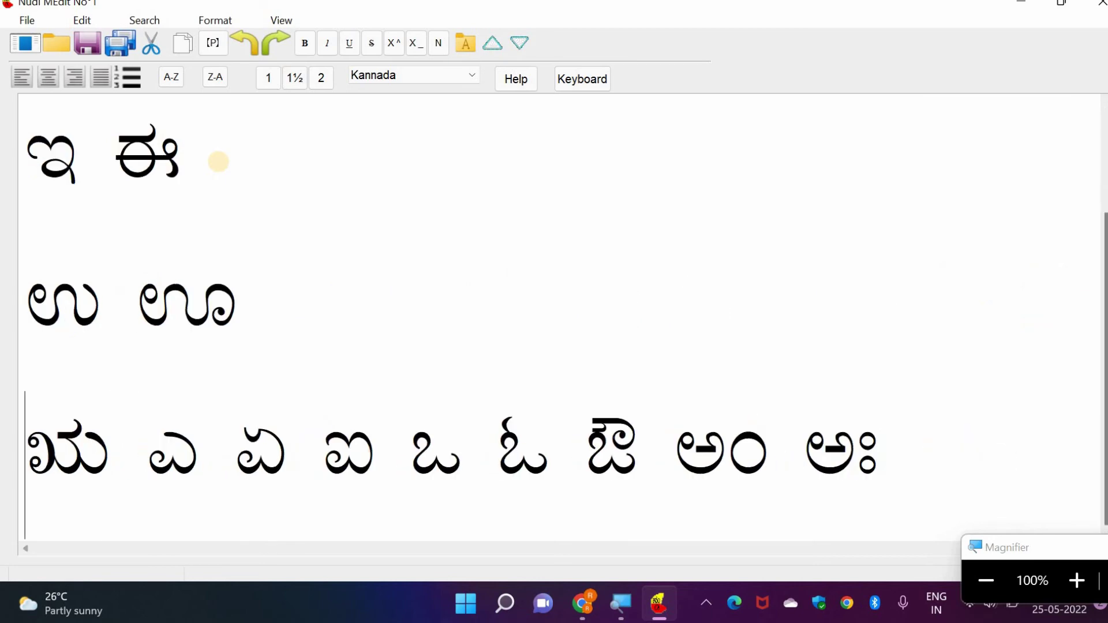
key(Right)
key(Right)
key(Return)
key(Right)
key(Right)
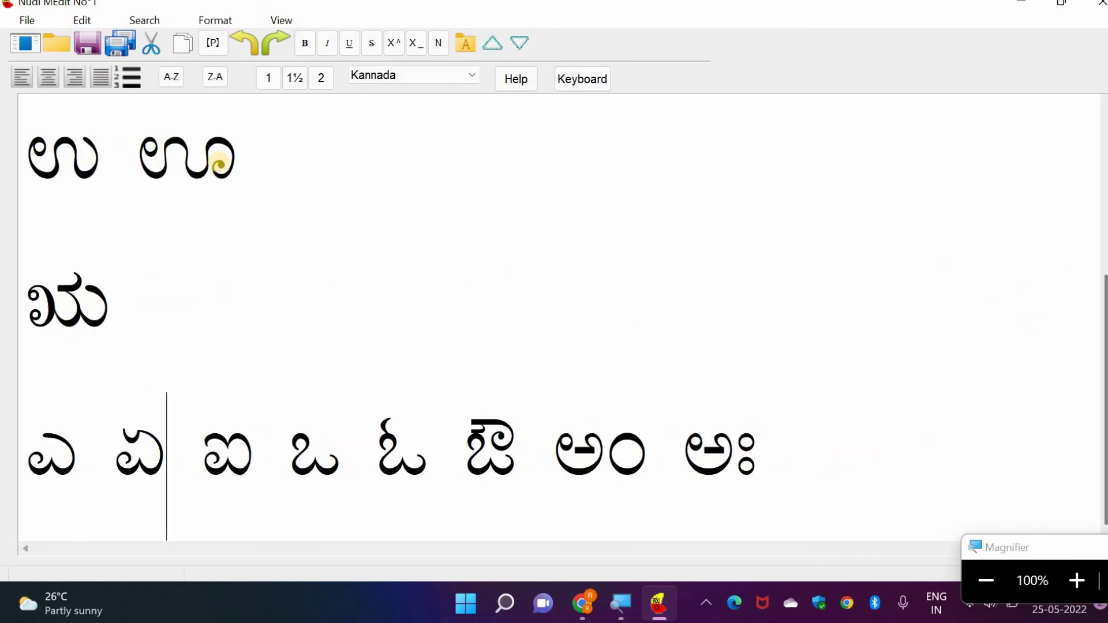
Step: Split the remaining vowels onto lines ಎ ಏ, ಐ, ಒ ಓ, ಔ, ಅಂ and ಅಃ
key(Right)
key(Return)
key(Right)
key(Right)
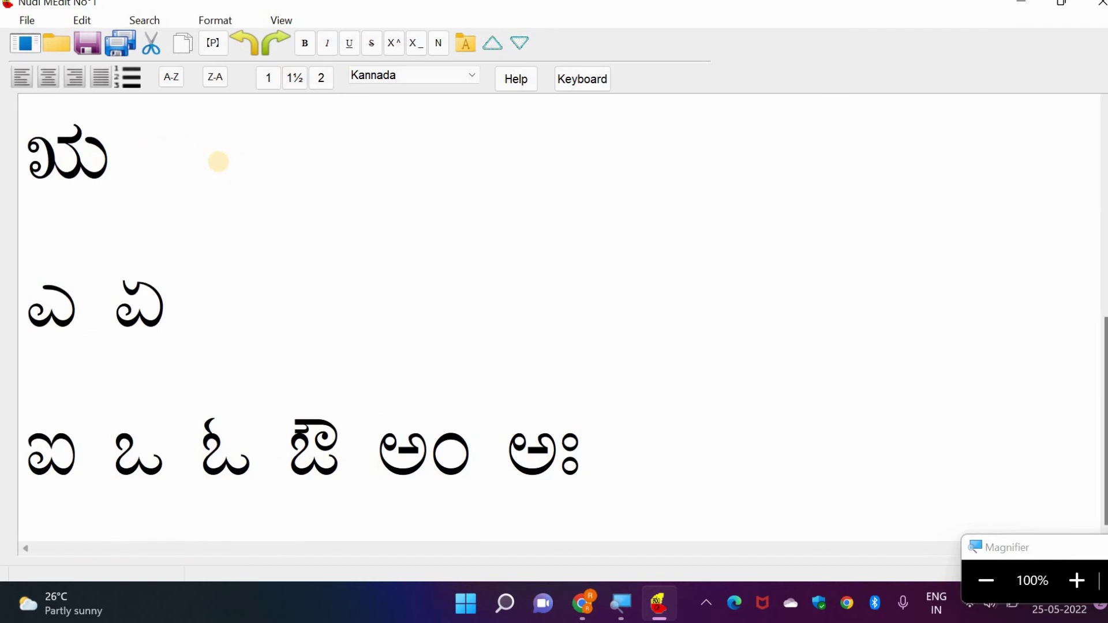
key(Return)
key(Right)
key(Right)
key(Right)
key(Right)
key(Return)
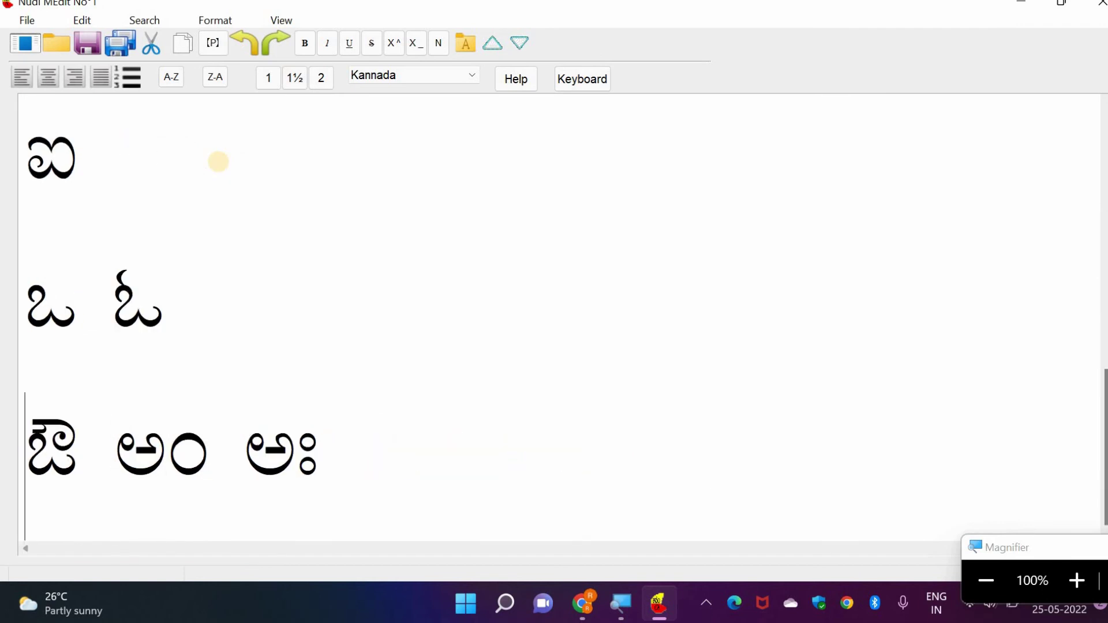
key(Right)
key(Right)
key(Return)
key(Right)
key(Right)
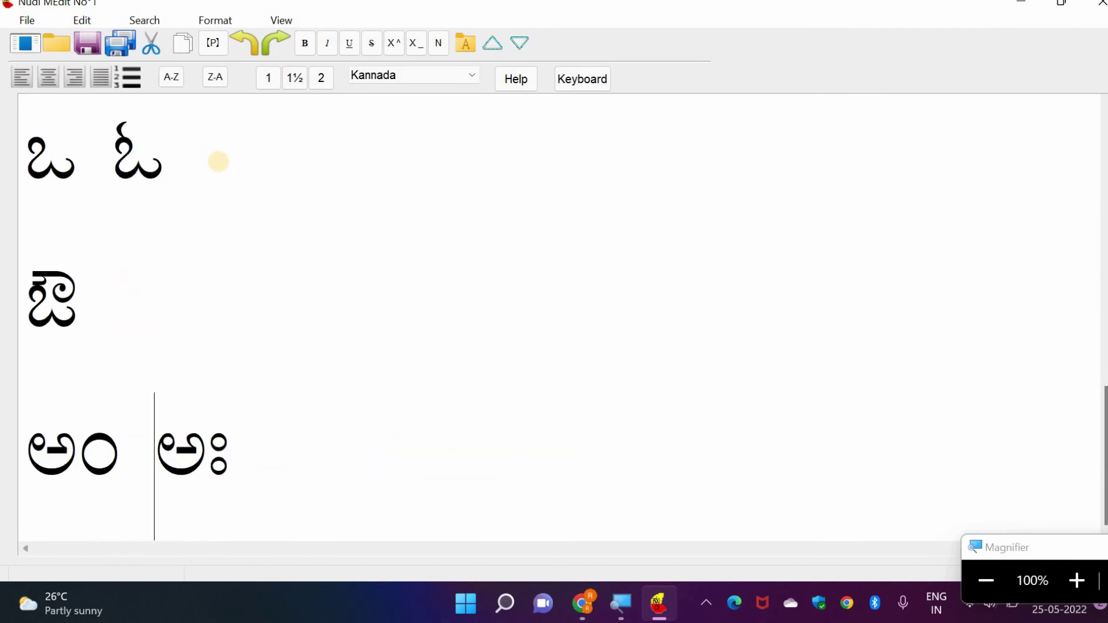
key(Return)
key(Up)
key(Up)
key(Up)
key(Up)
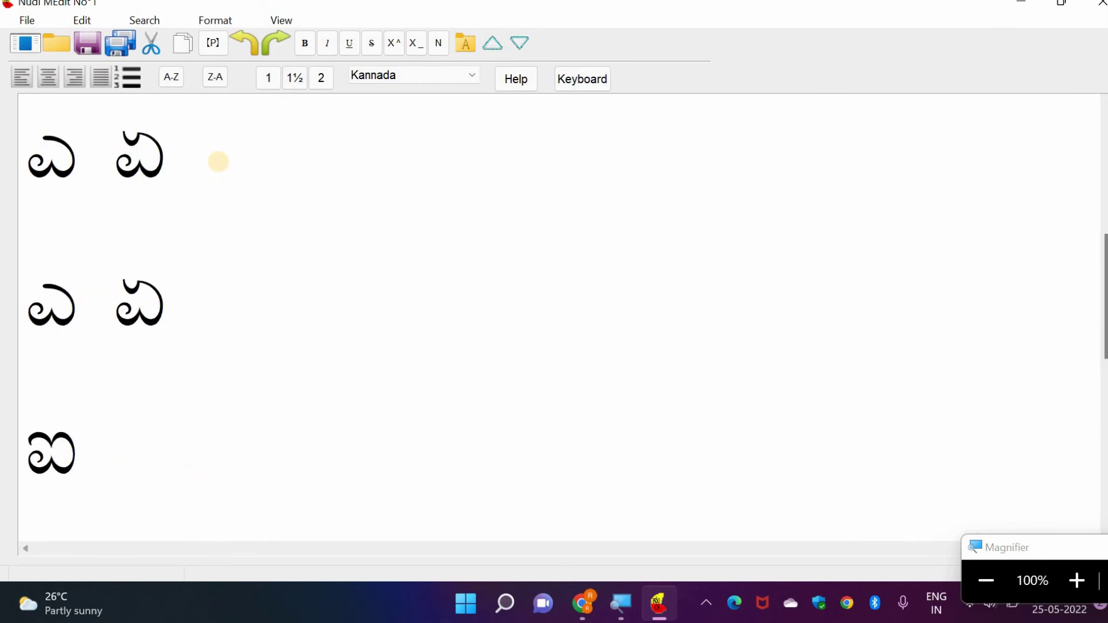
key(Up)
key(Up)
key(Up)
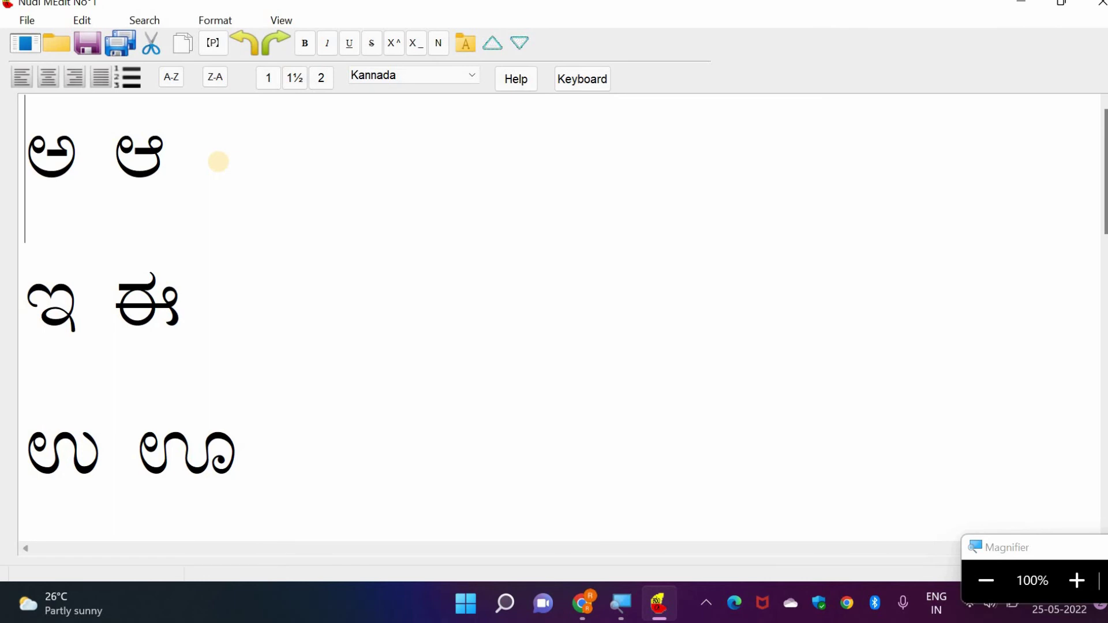
key(Down)
key(Right)
key(Right)
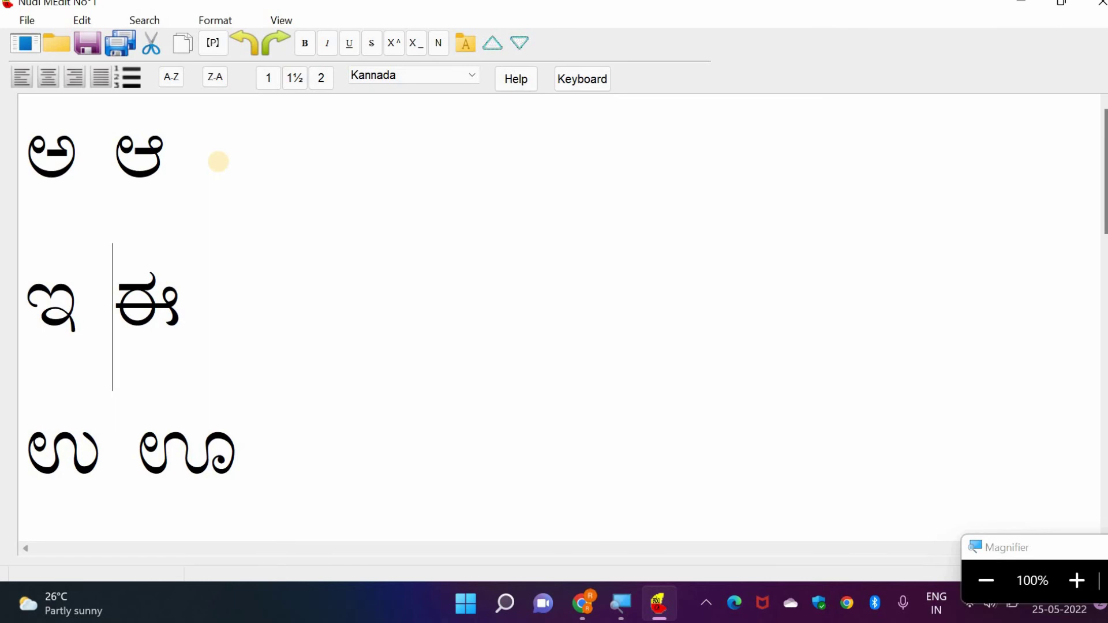
key(Down)
key(Left)
key(Right)
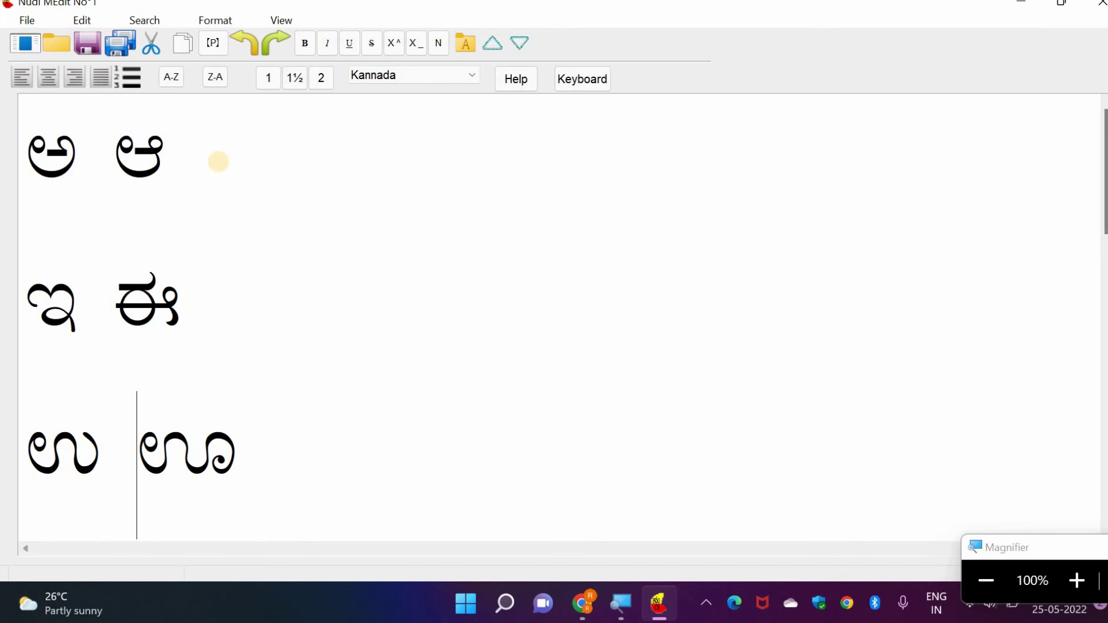
key(Down)
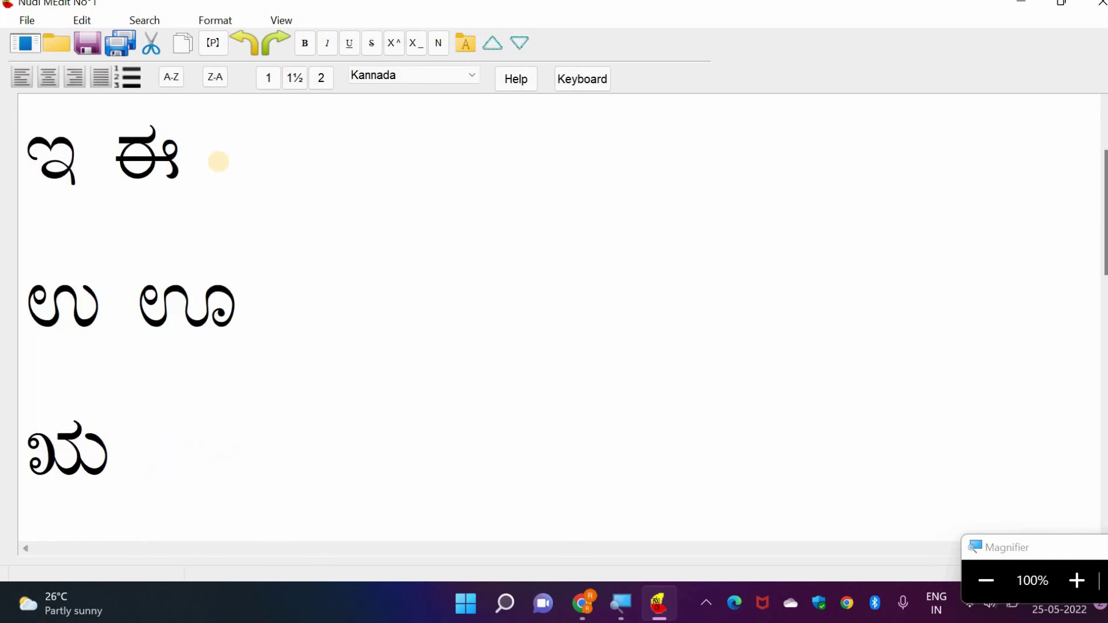
key(Left)
key(Left)
key(Left)
key(Right)
key(Down)
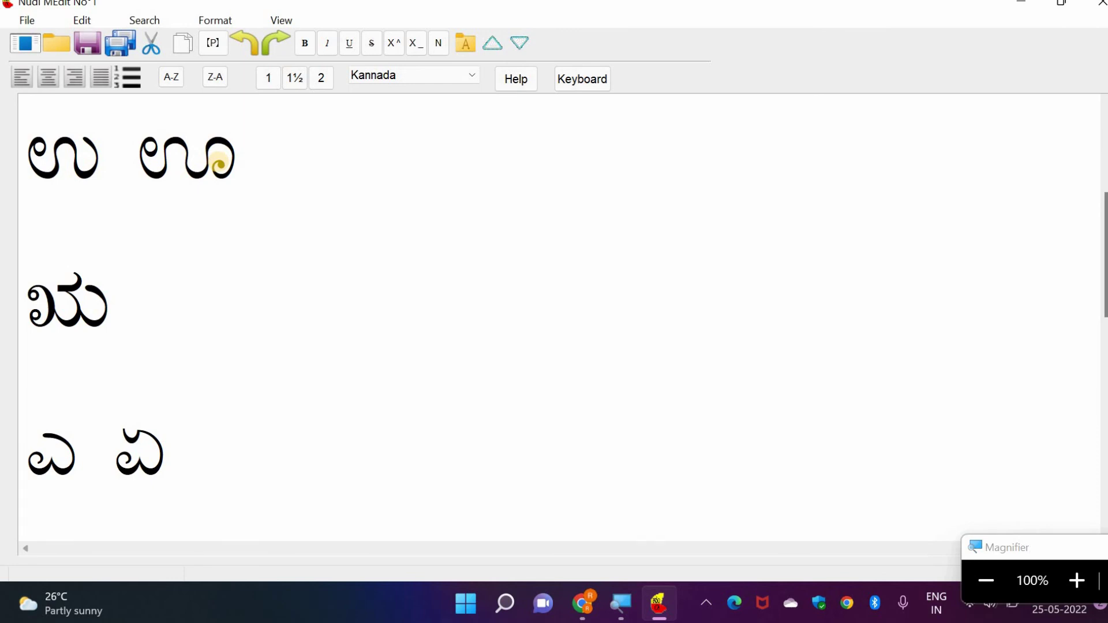
key(Right)
key(Right)
key(Down)
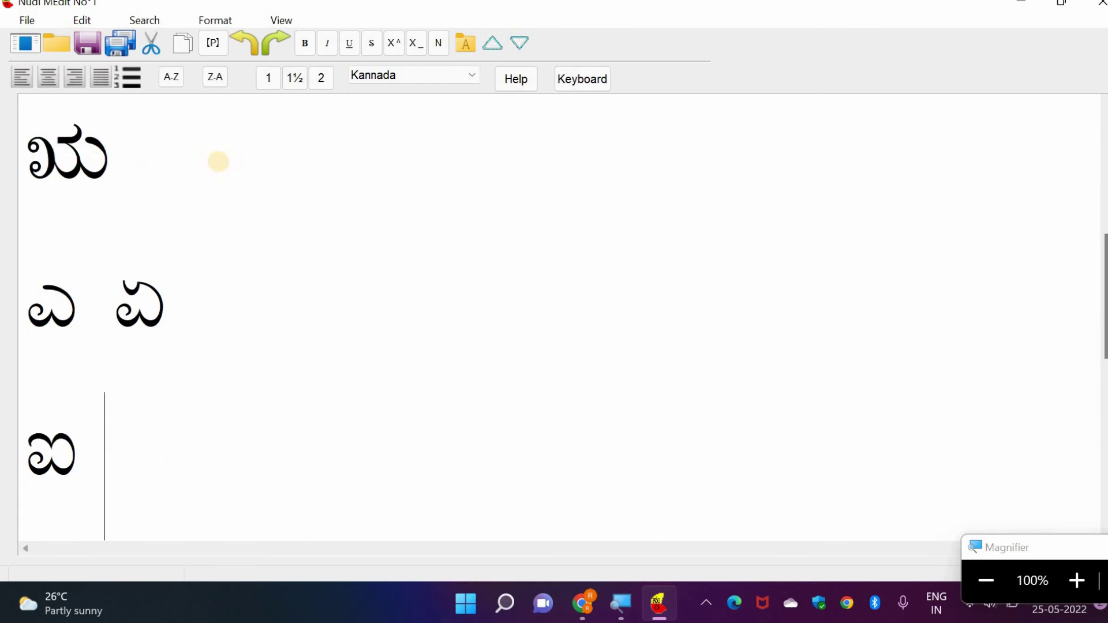
key(Down)
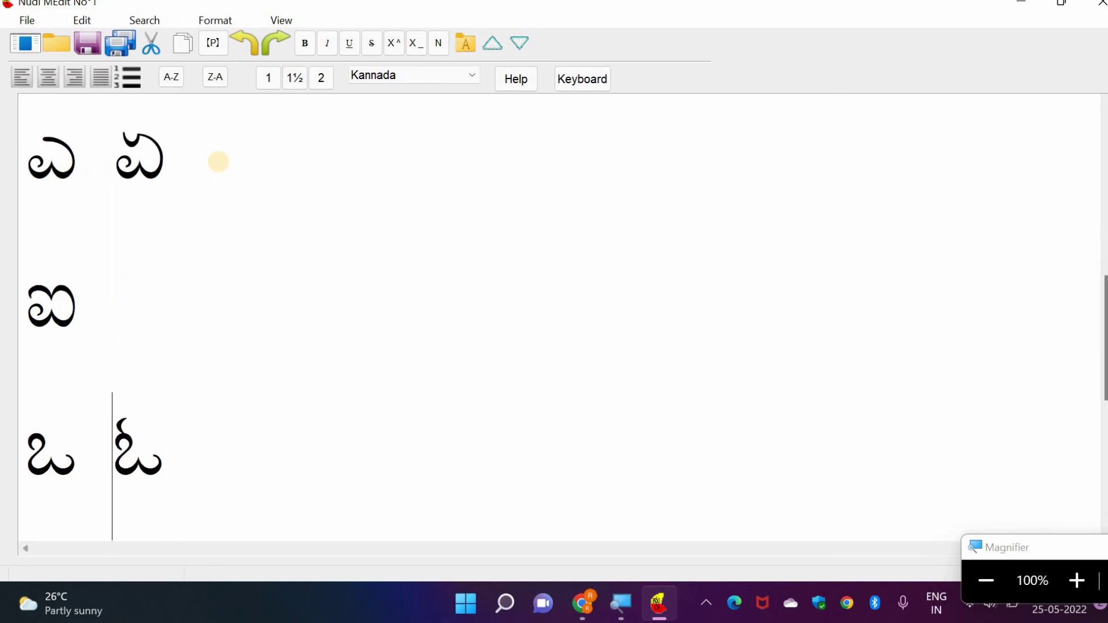
key(Left)
key(Down)
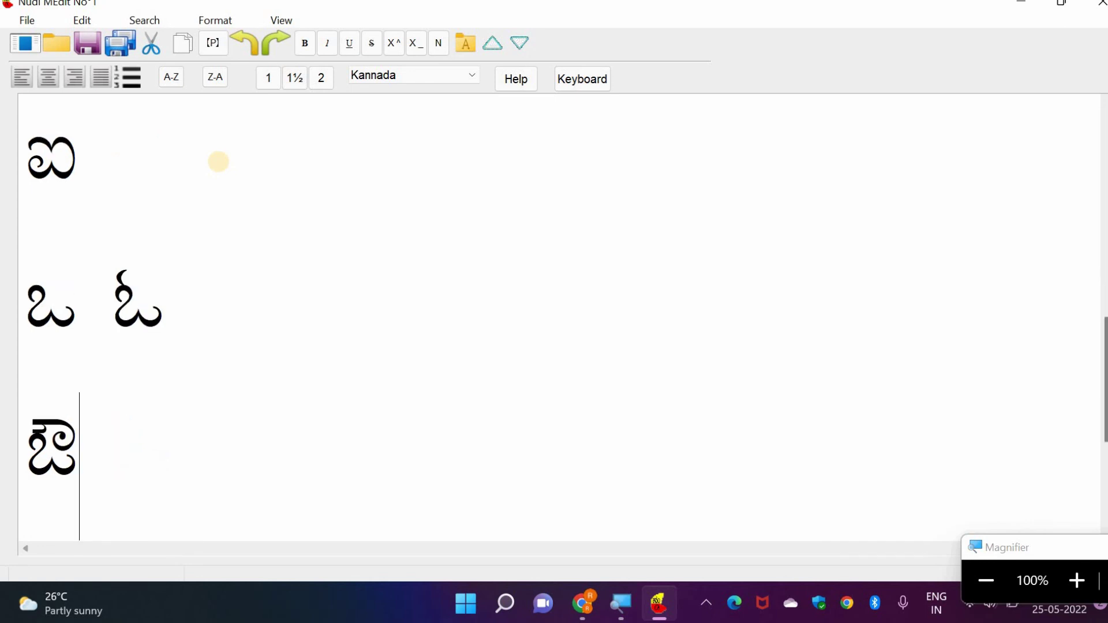
key(Down)
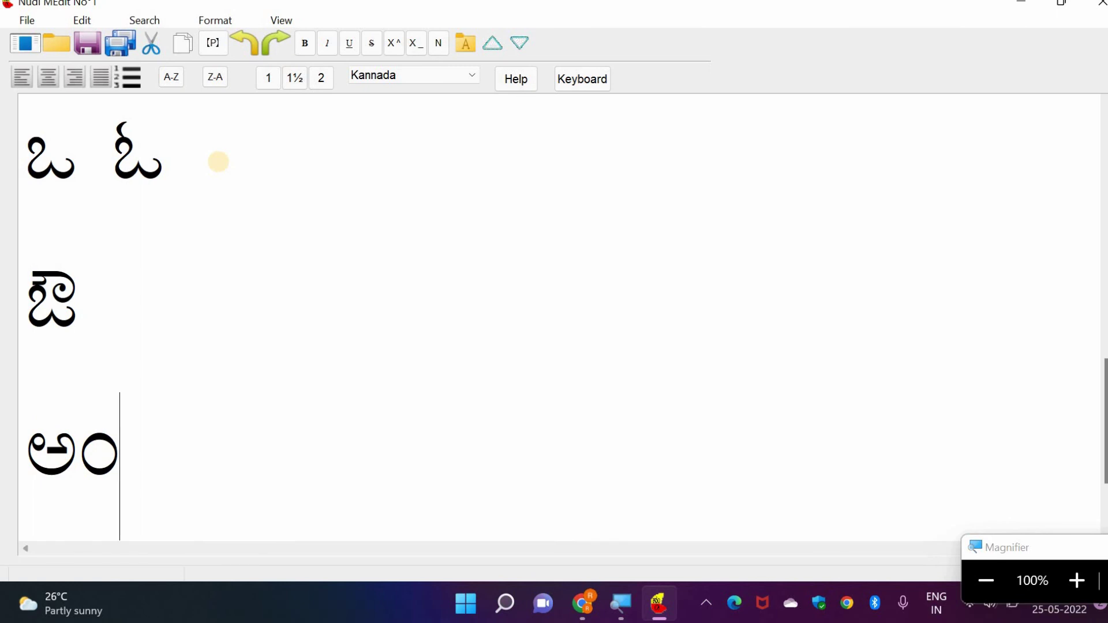
key(Down)
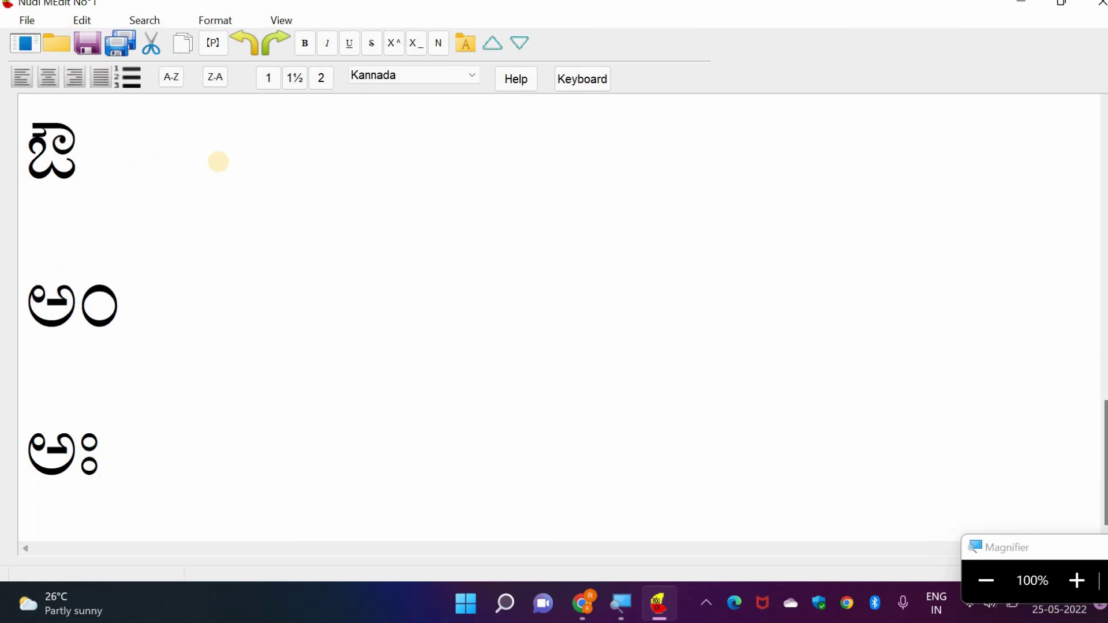
key(Up)
key(Up)
key(Up)
key(Up)
key(Up)
key(Up)
key(Up)
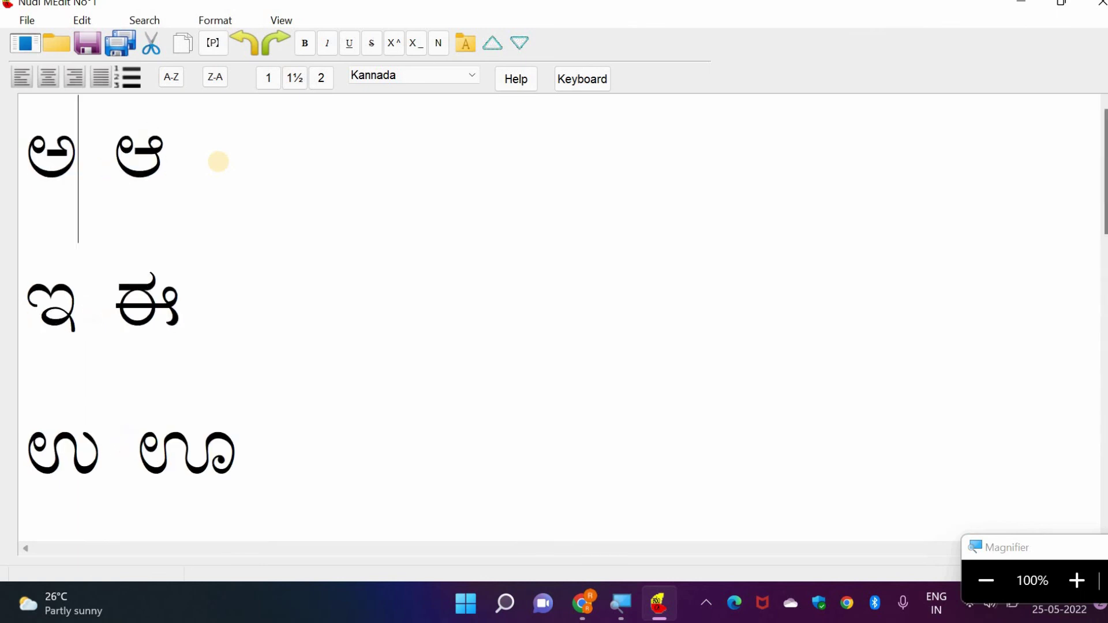